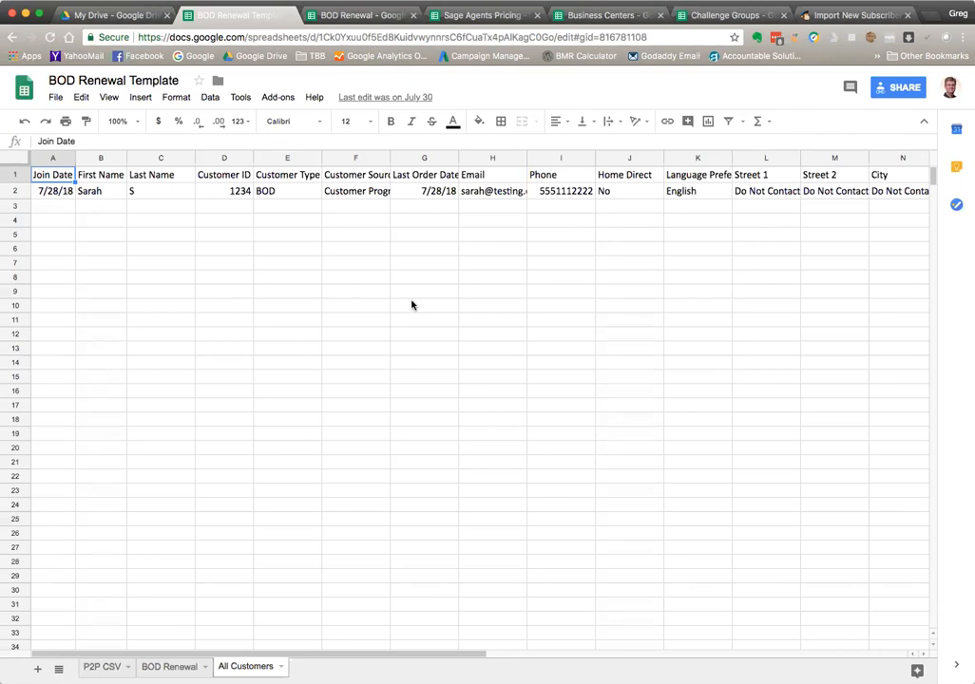
Review the P2P CSV, BOD Renewal and All Customers sheets of the template, and locate the option for copying the file.
left_click(102, 667)
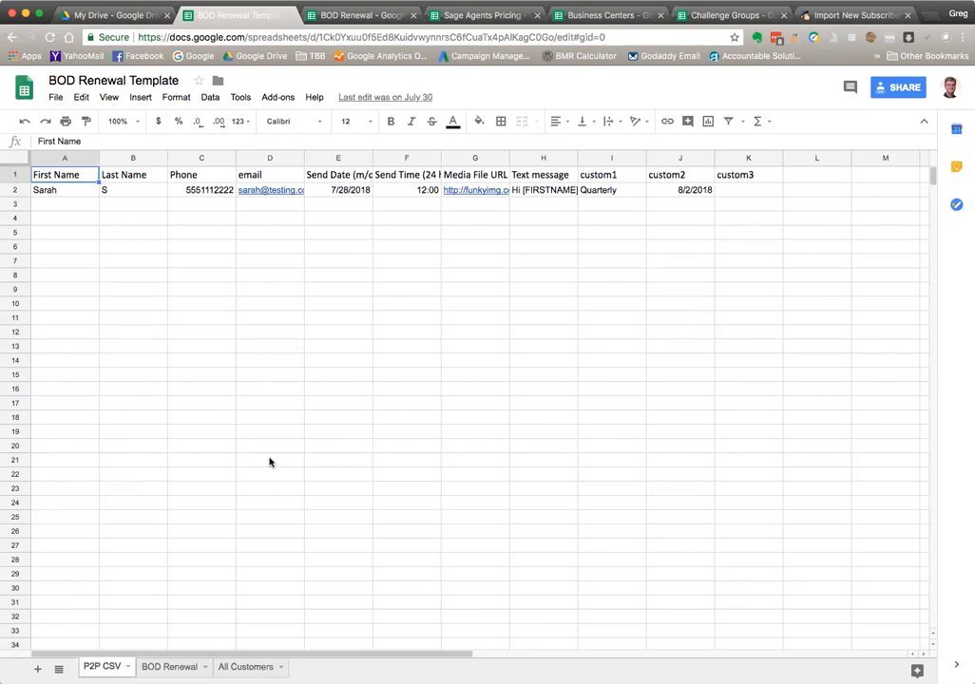
left_click(61, 193)
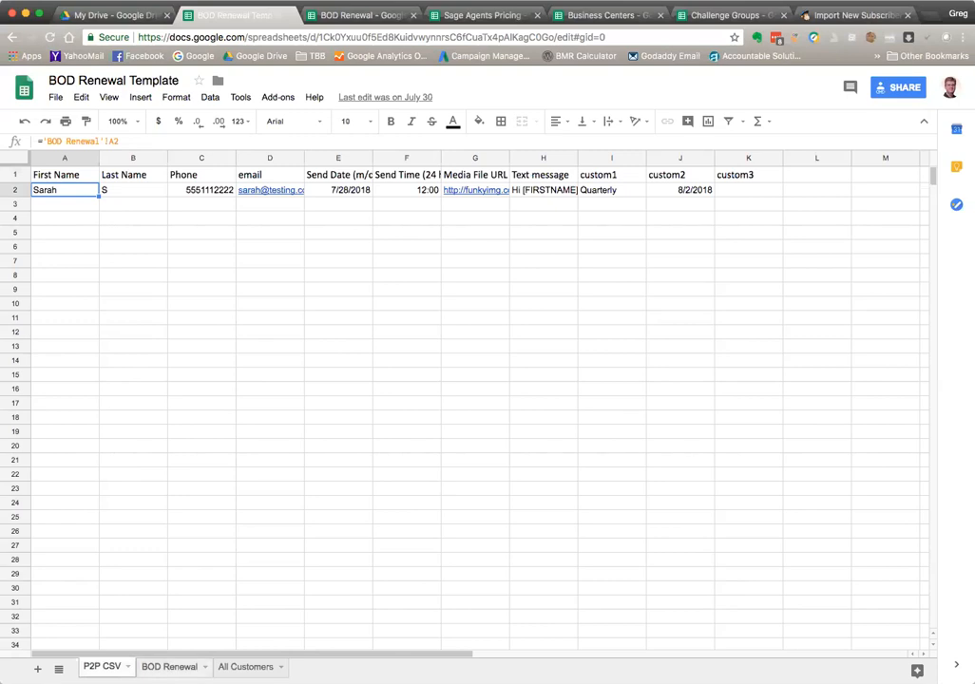
left_click(173, 668)
left_click(249, 667)
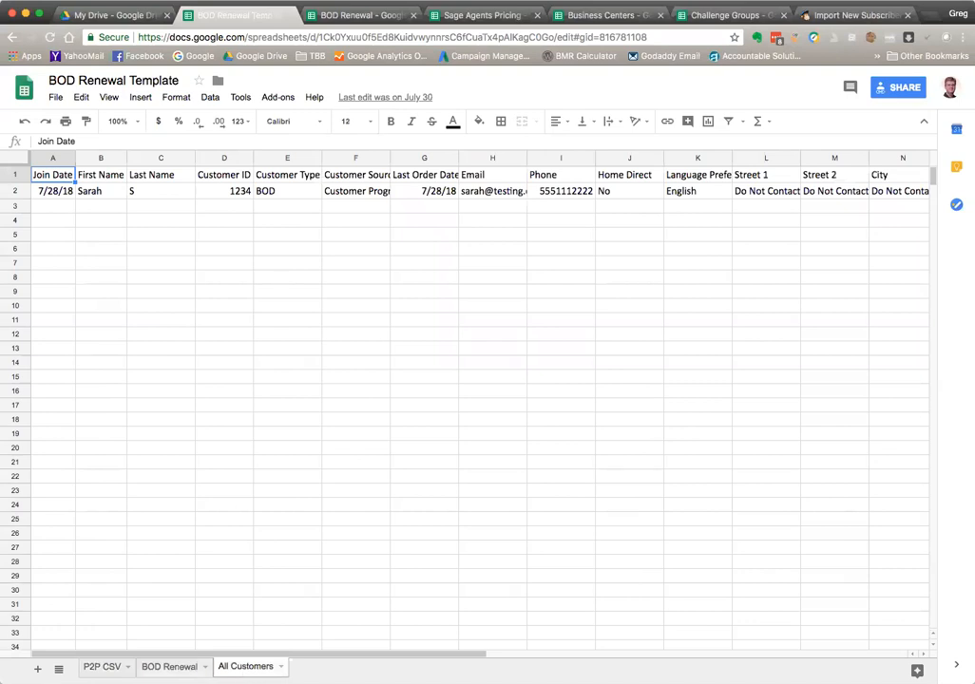
left_click(187, 669)
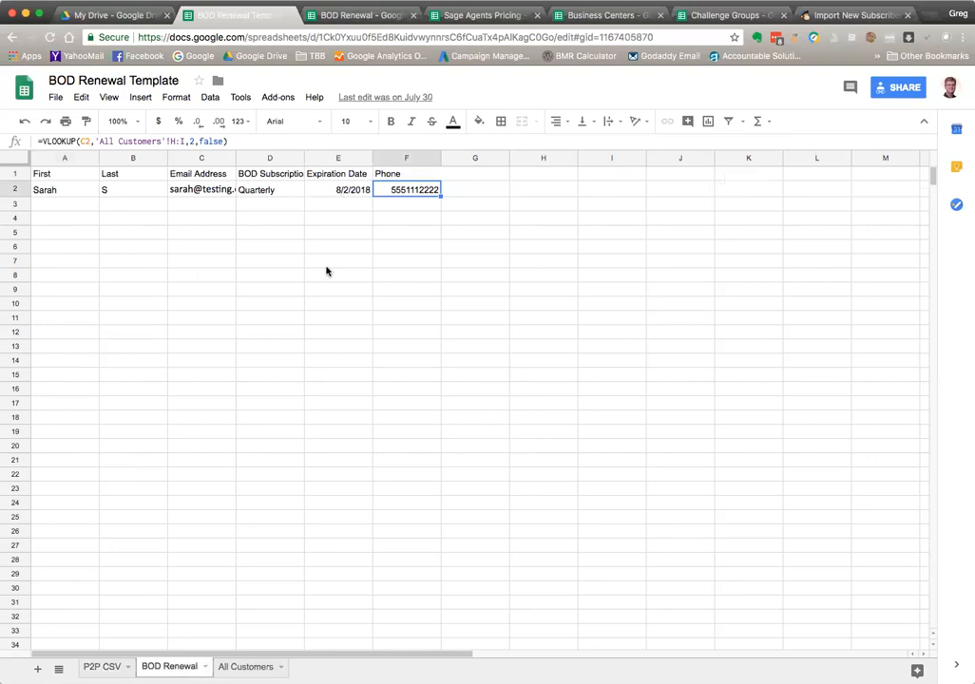
left_click(253, 667)
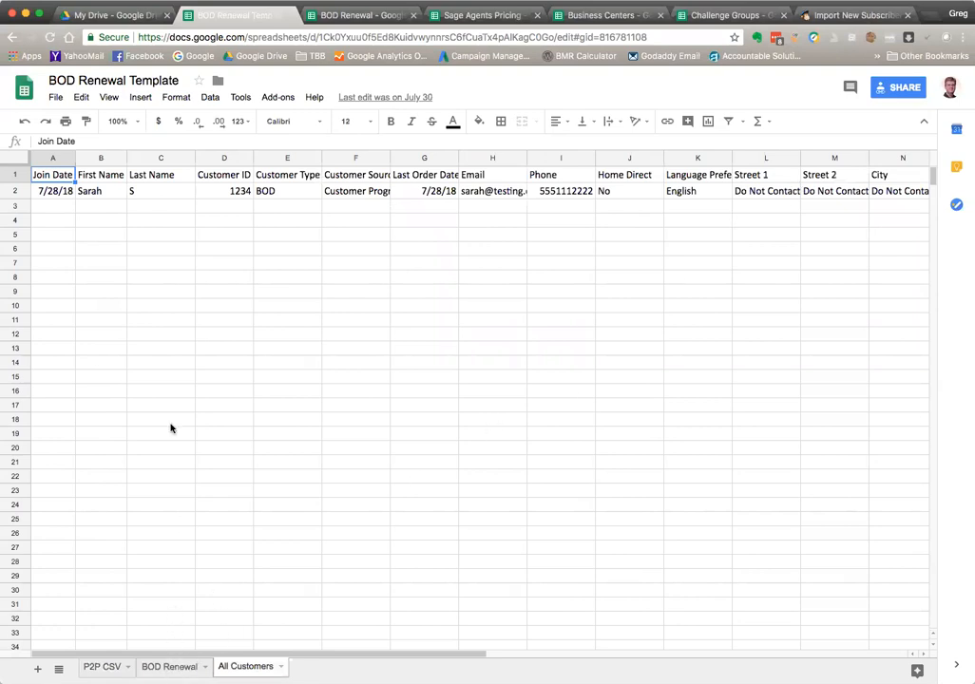
left_click(56, 97)
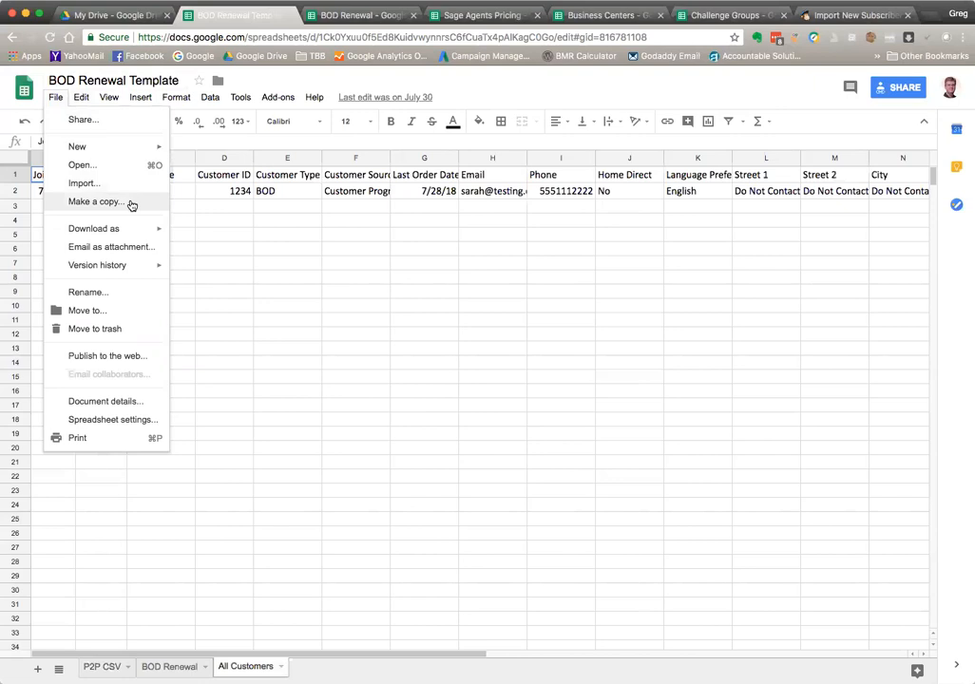
left_click(271, 235)
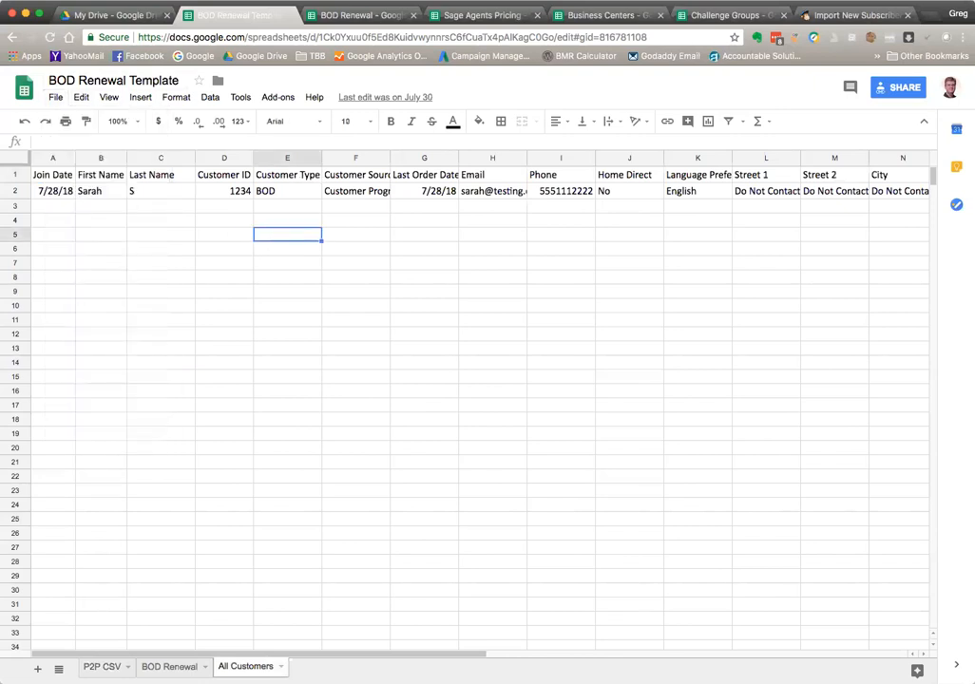
Switch to the BOD Renewal spreadsheet, close the find bar on the All Customers sheet and view the start of its customer list.
left_click(362, 15)
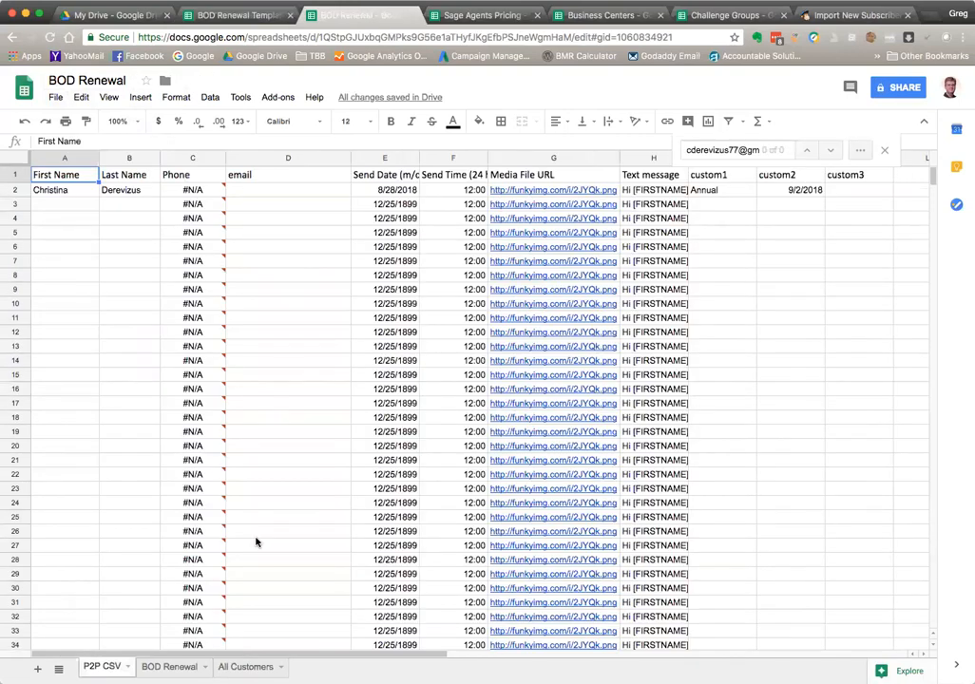
left_click(247, 668)
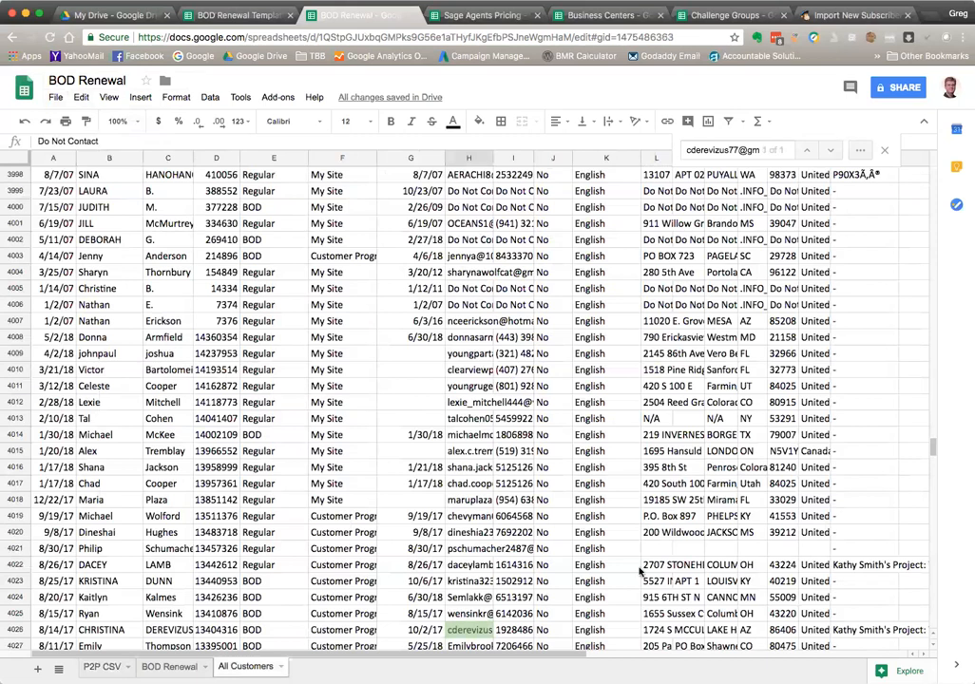
left_click(885, 152)
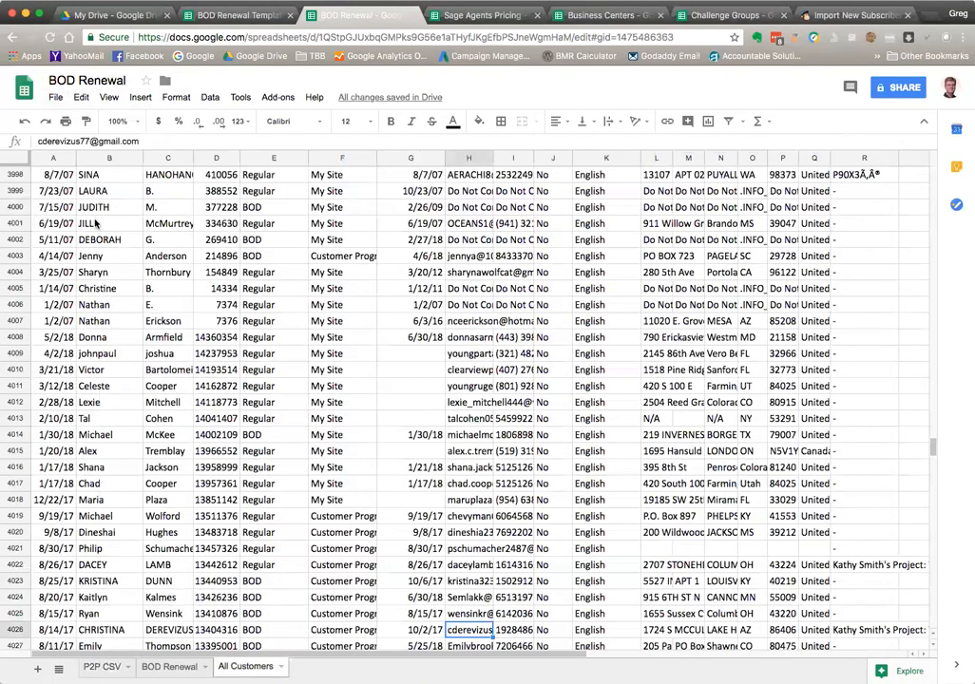
scroll(95, 223, "up", 20)
scroll(95, 222, "up", 20)
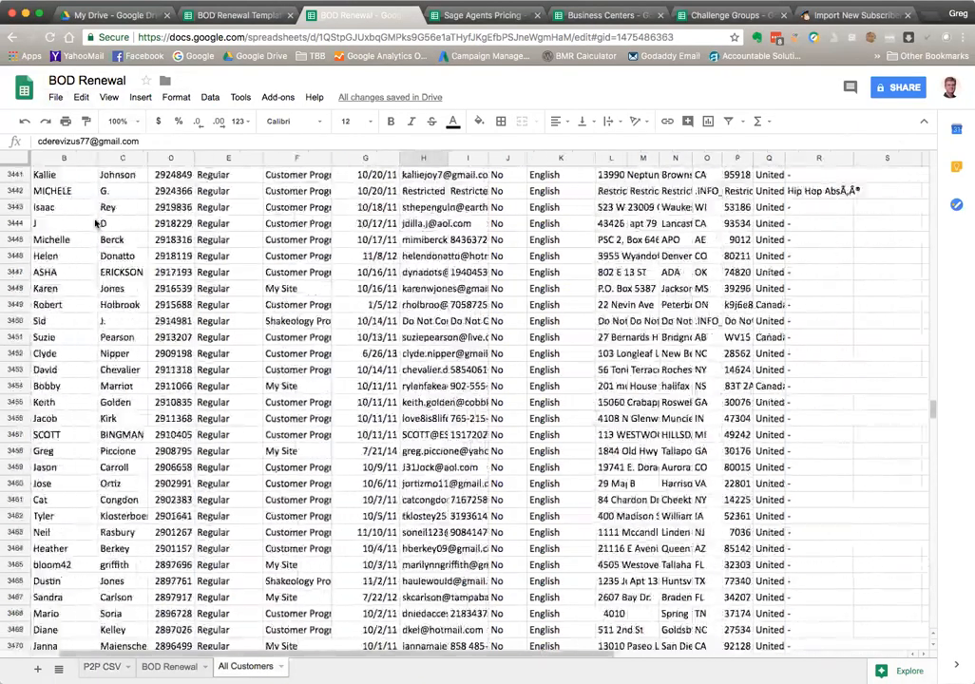
scroll(95, 222, "up", 20)
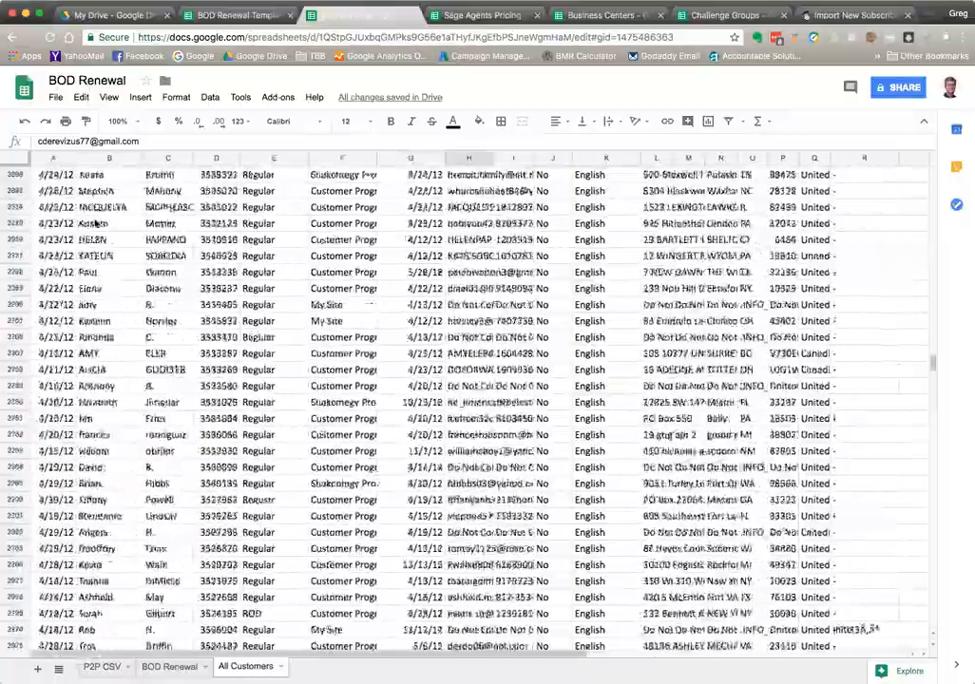
scroll(95, 223, "up", 20)
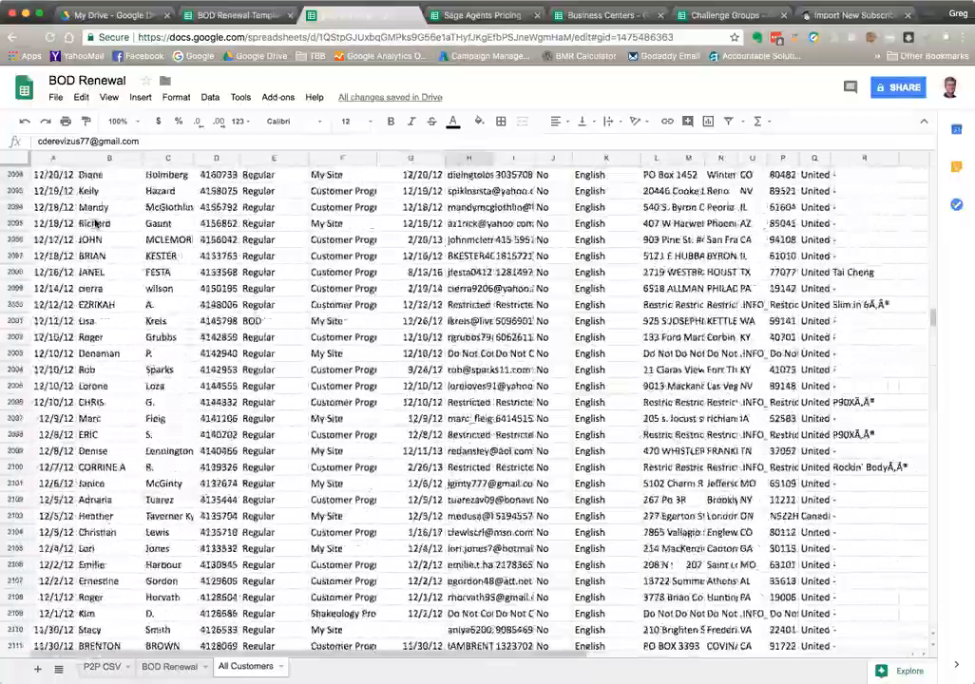
scroll(95, 223, "up", 20)
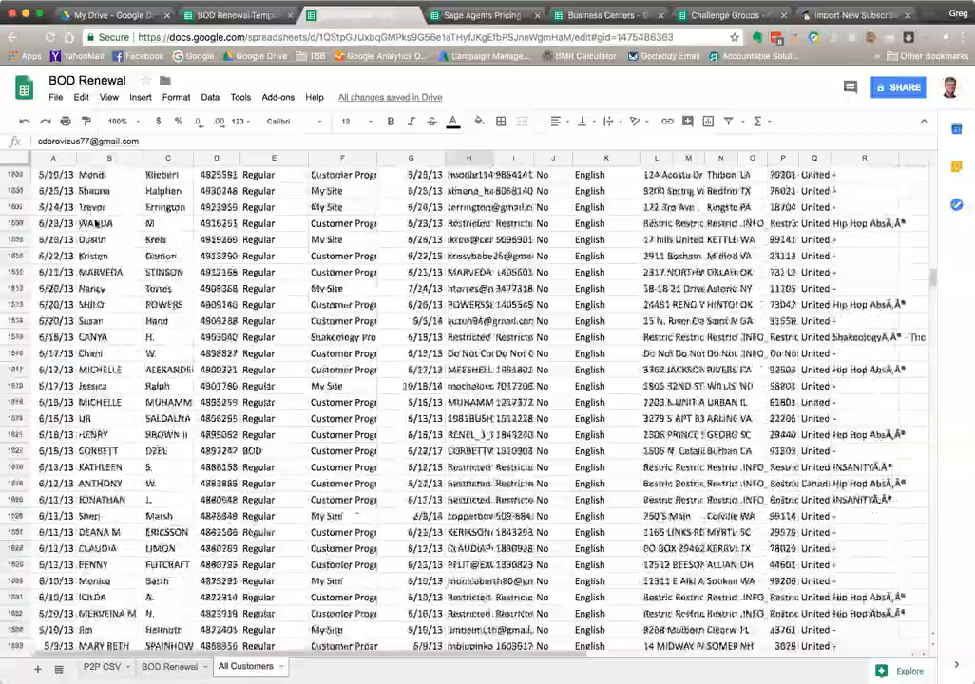
scroll(95, 223, "up", 20)
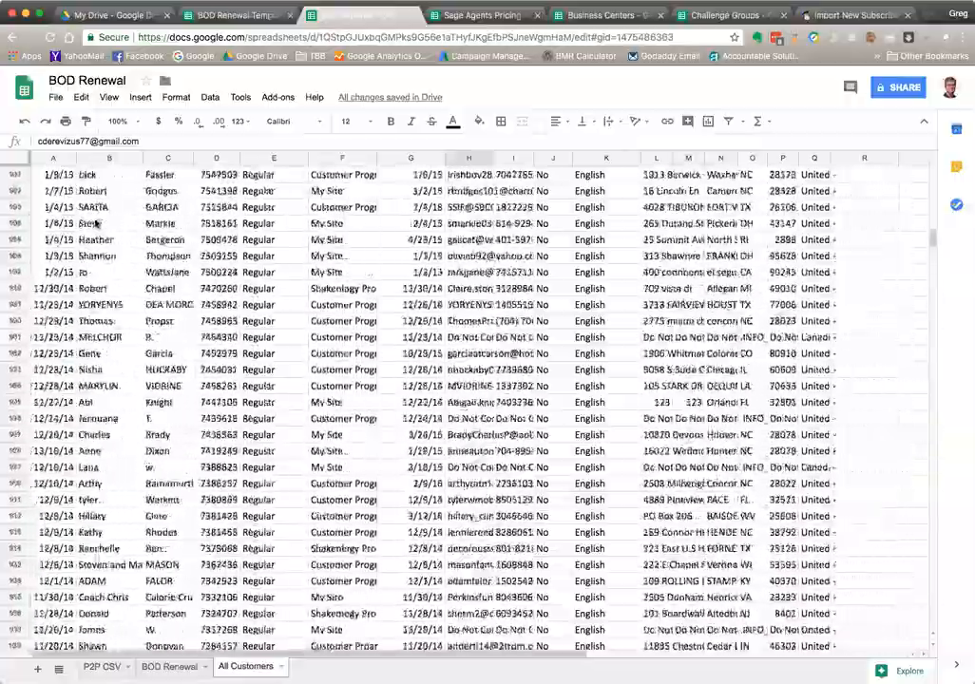
scroll(95, 222, "up", 20)
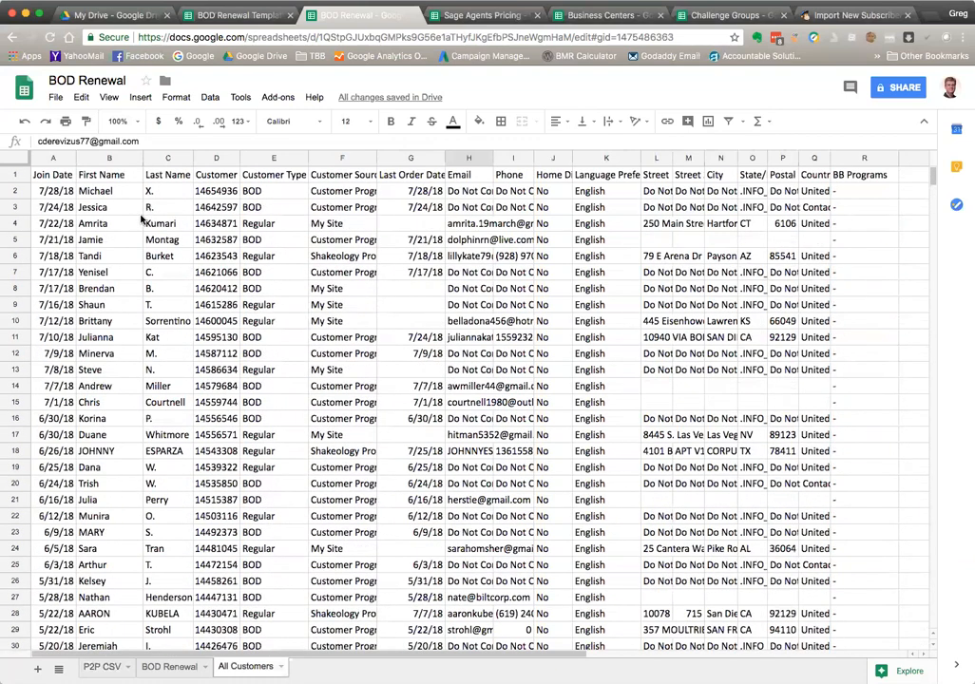
Inspect the email, phone, language and street entries of customers in the All Customers sheet.
left_click(476, 193)
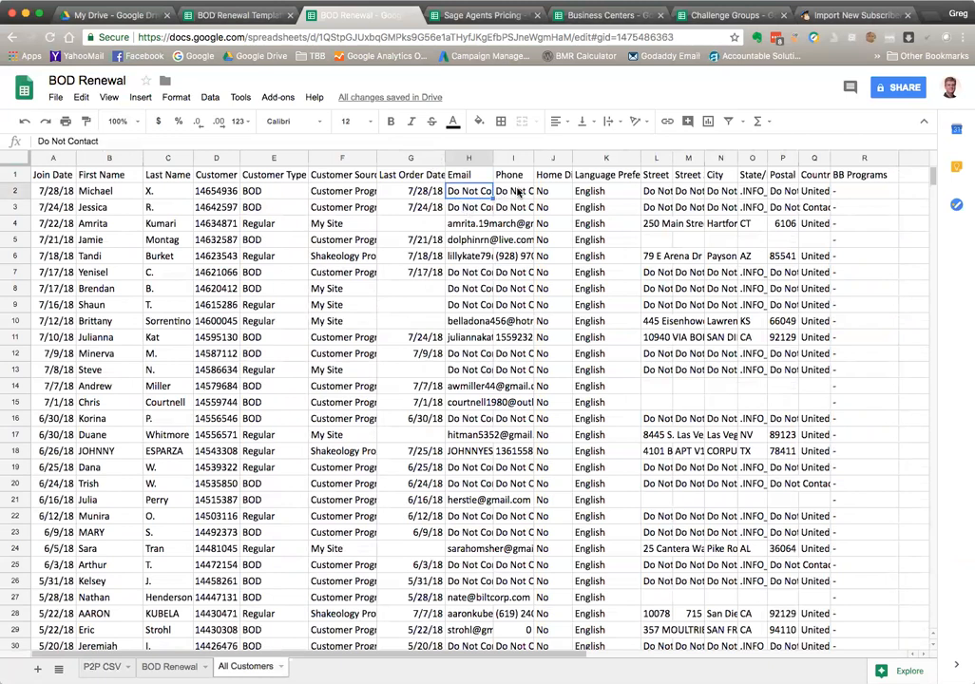
key("Right")
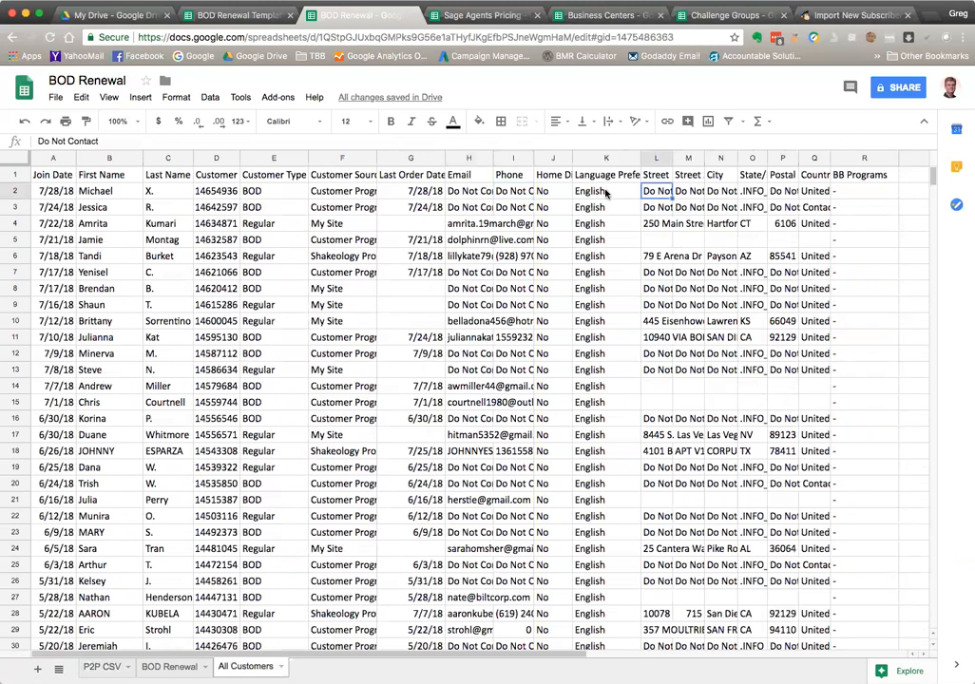
left_click(591, 191)
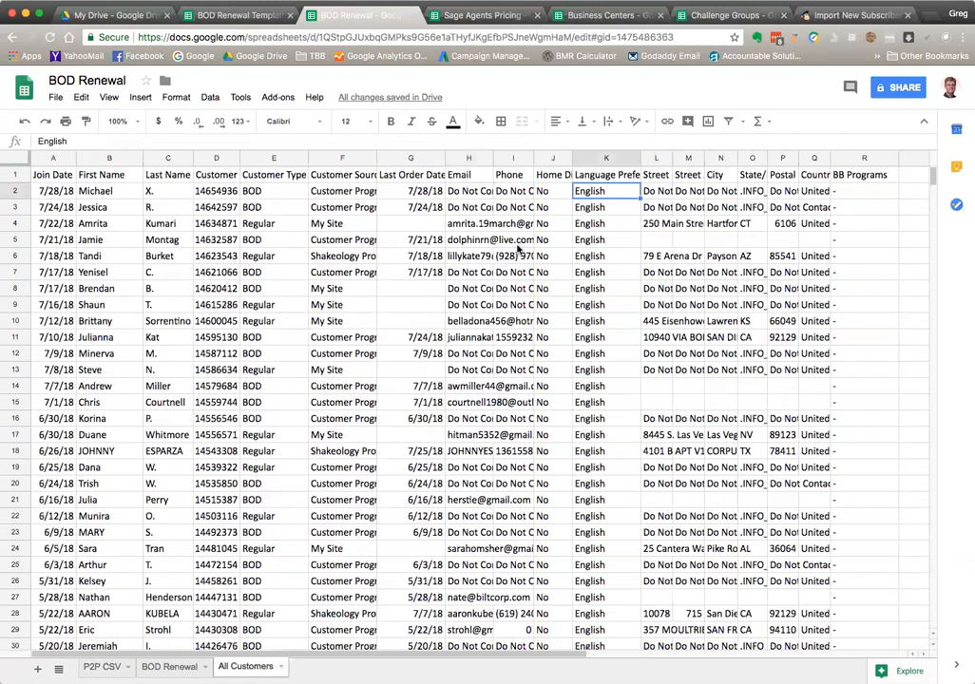
left_click(521, 340)
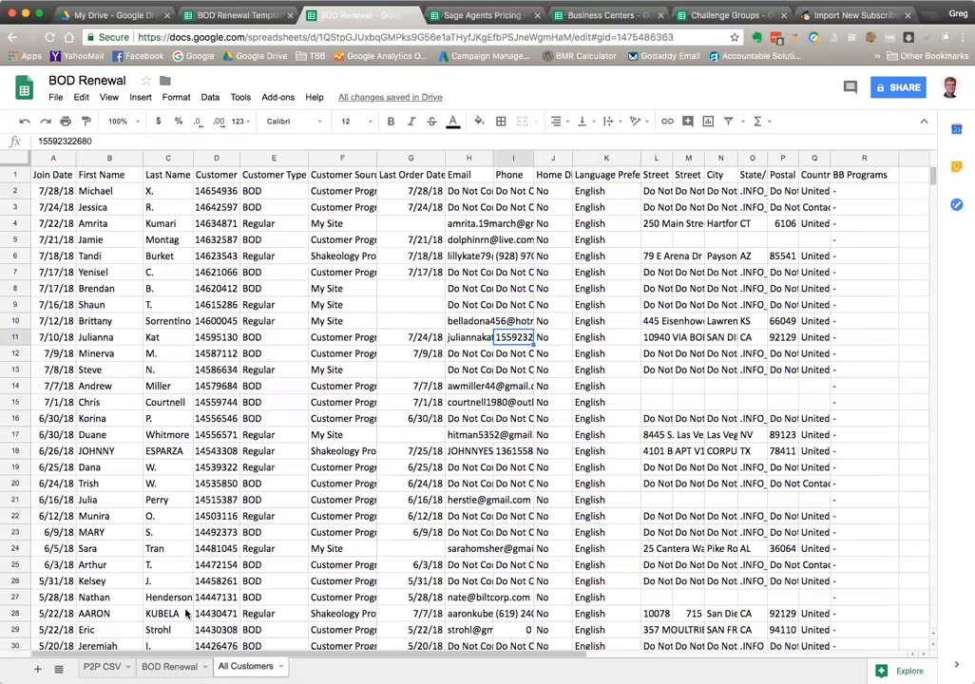
Examine the customer row in the BOD Renewal sheet, including the email cell C2 and the phone lookup formula in F2.
left_click(181, 667)
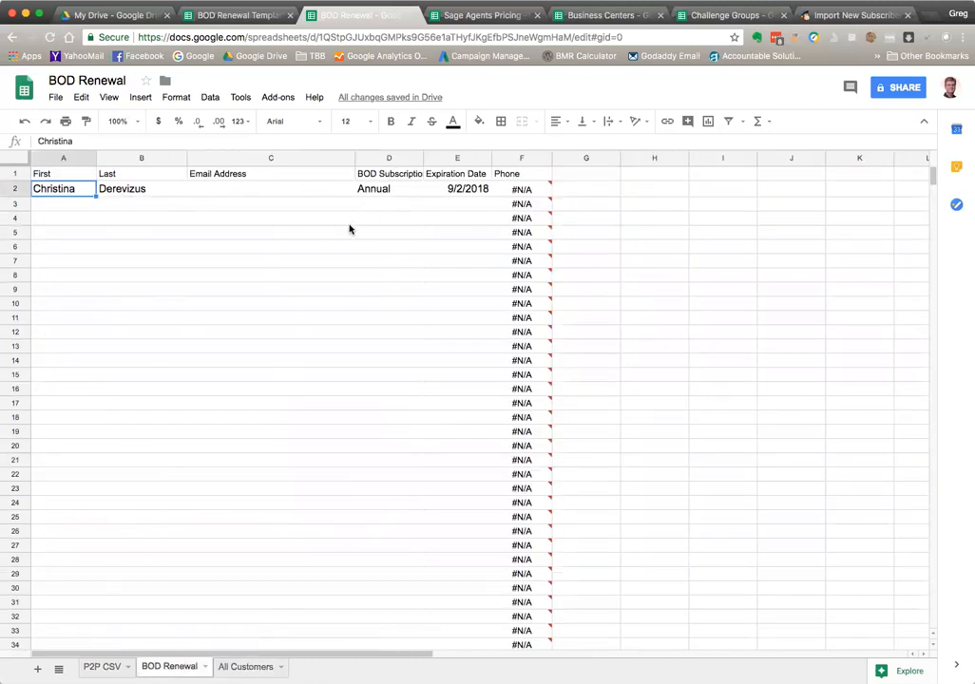
mouse_move(523, 189)
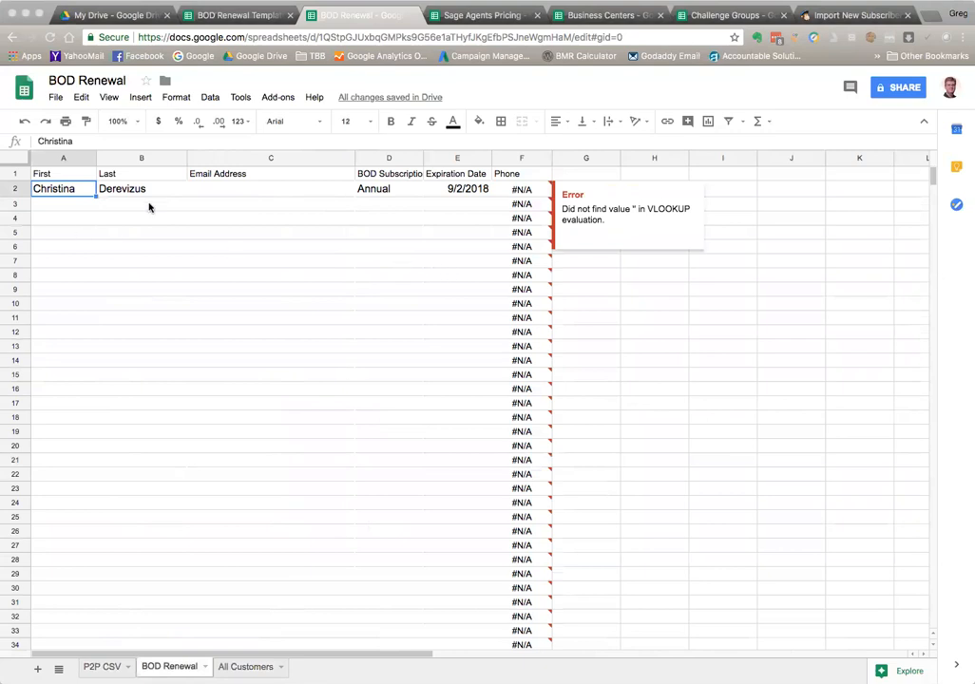
left_click(134, 189)
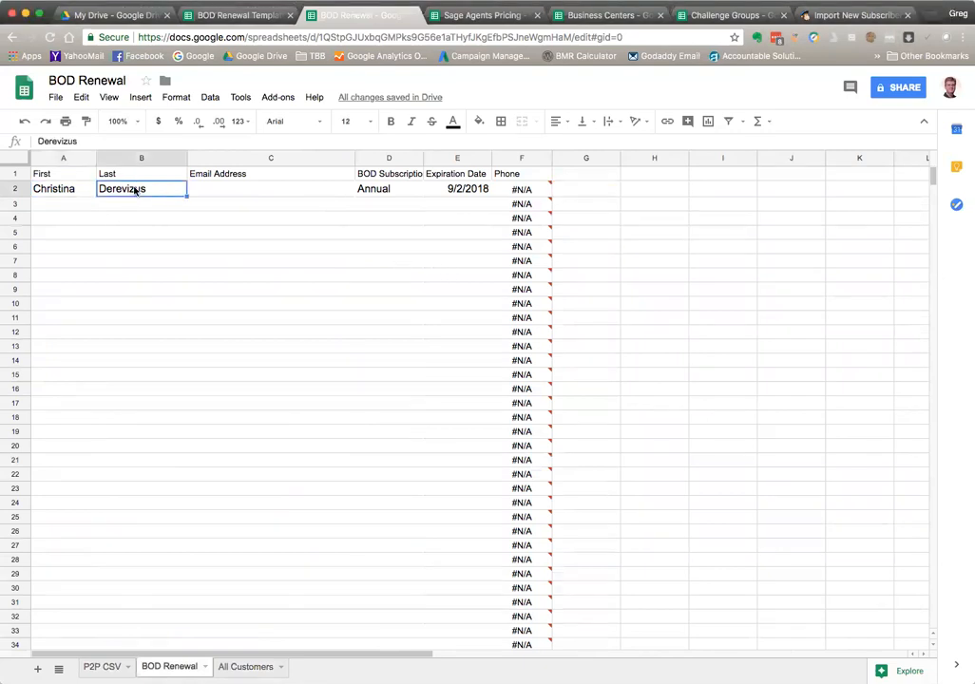
left_click(233, 195)
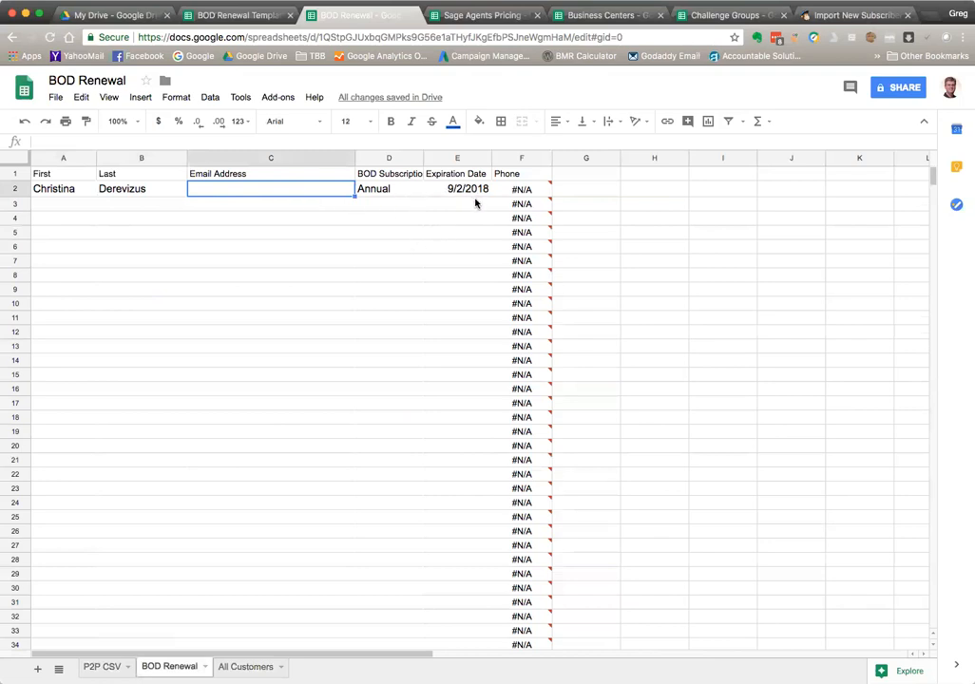
left_click(76, 193)
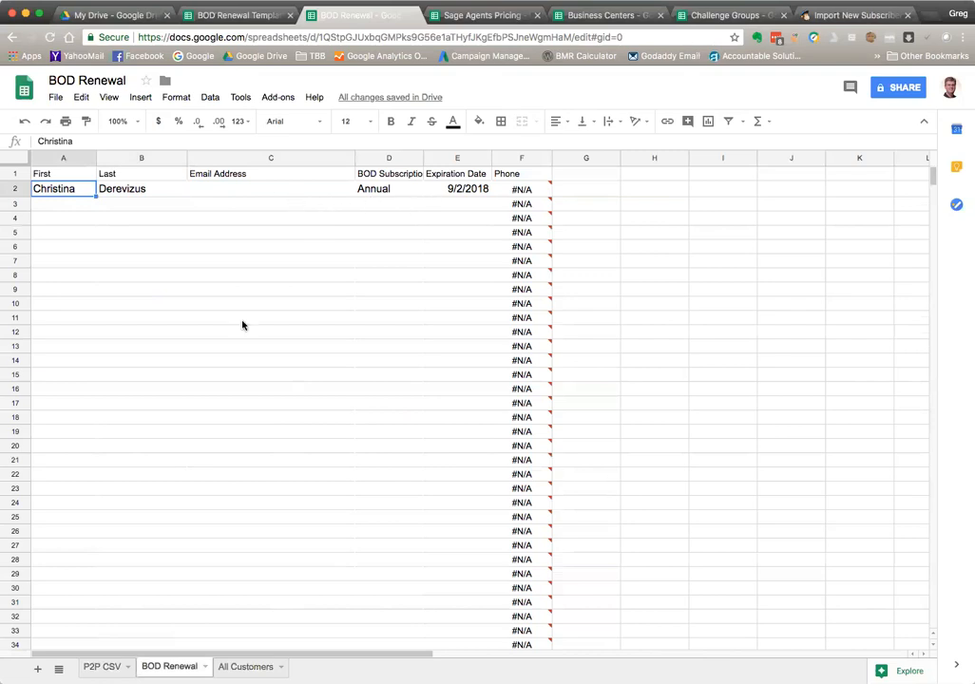
left_click(523, 191)
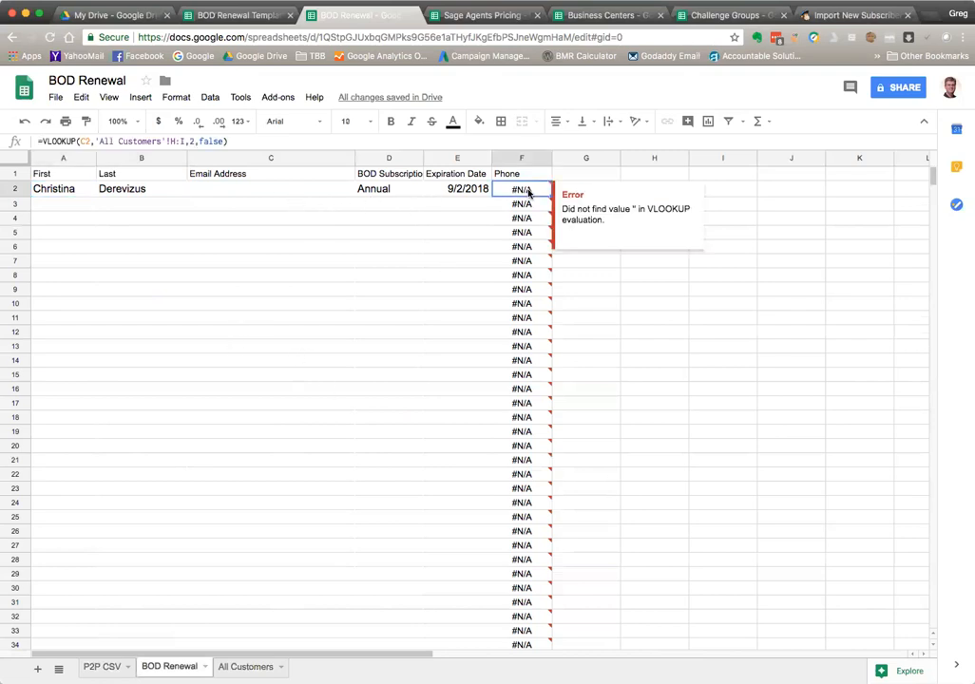
left_click(59, 190)
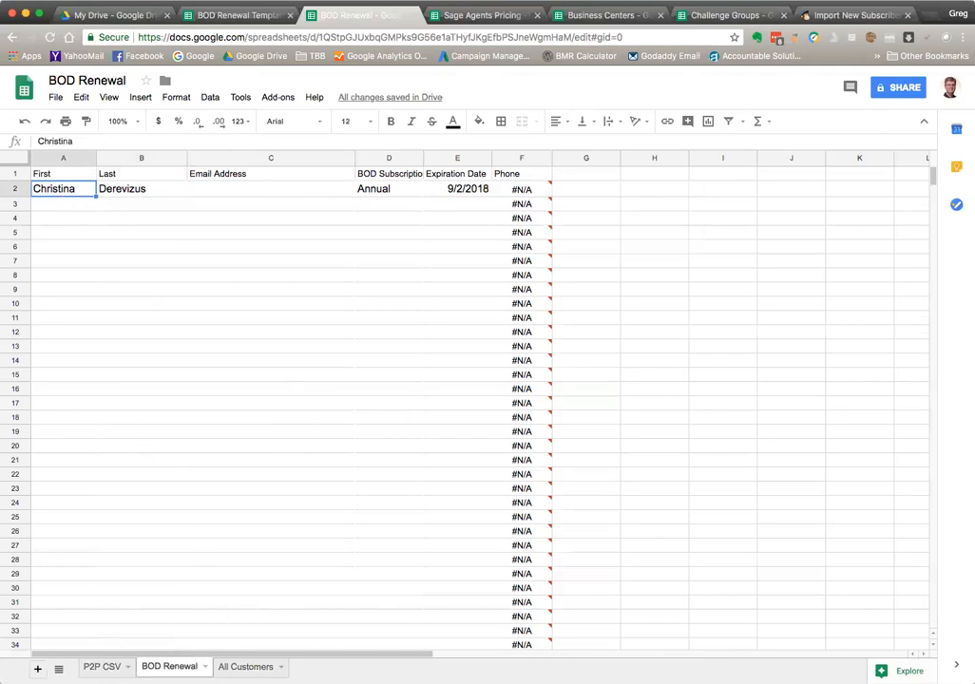
Add a new sheet after All Customers and paste the copied customer renewal rows starting at cell A1.
left_click(38, 669)
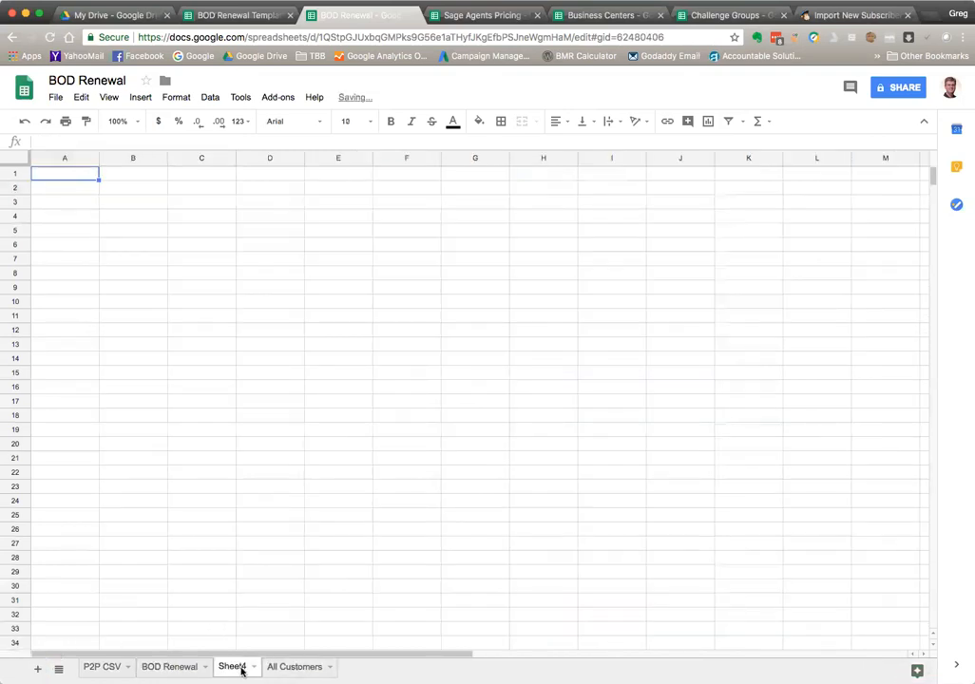
left_click_drag(240, 670, 350, 668)
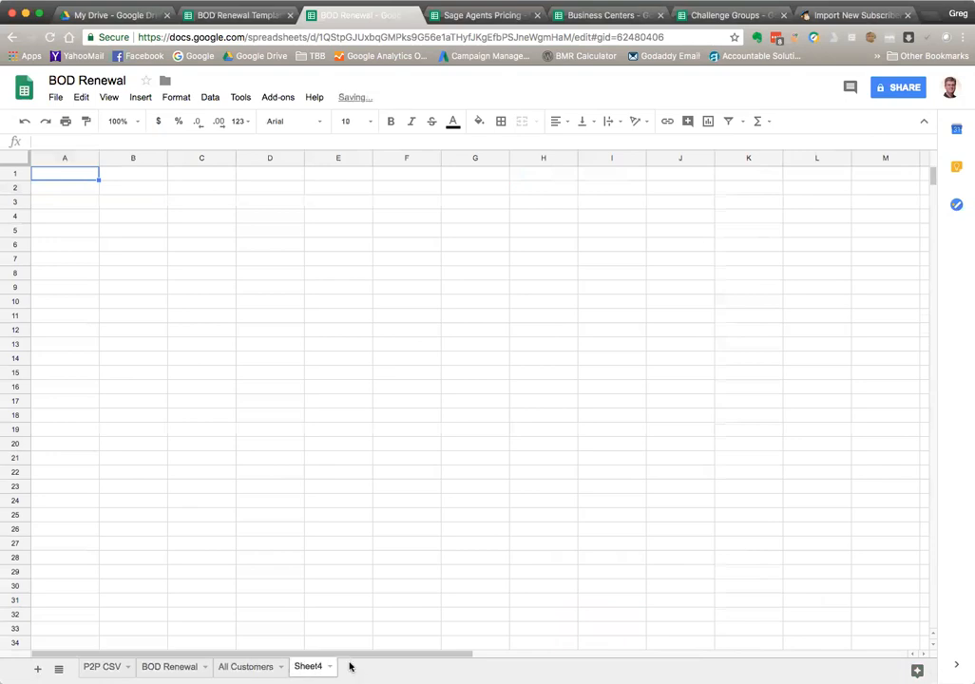
left_click(79, 178)
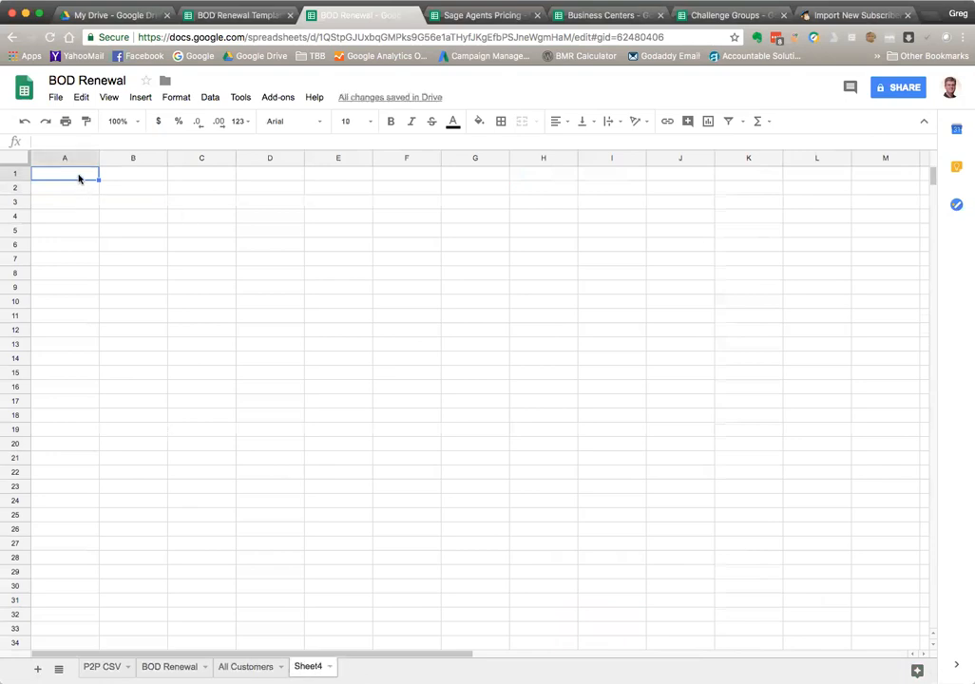
key("super+v")
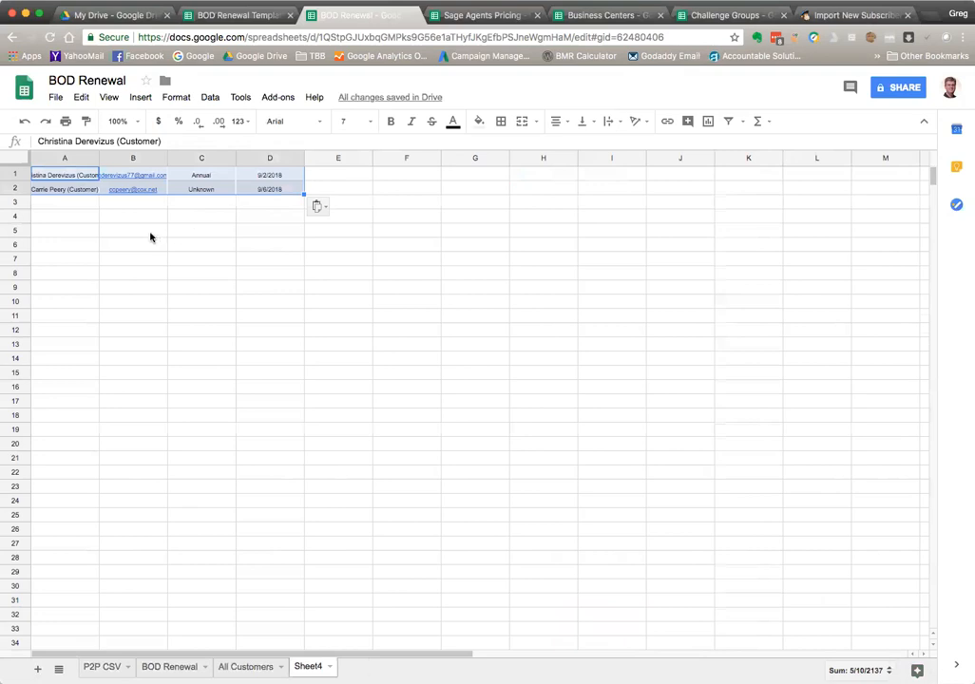
Widen column A to fit the customer names and clear the formatting of the pasted rows.
left_click_drag(98, 158, 150, 159)
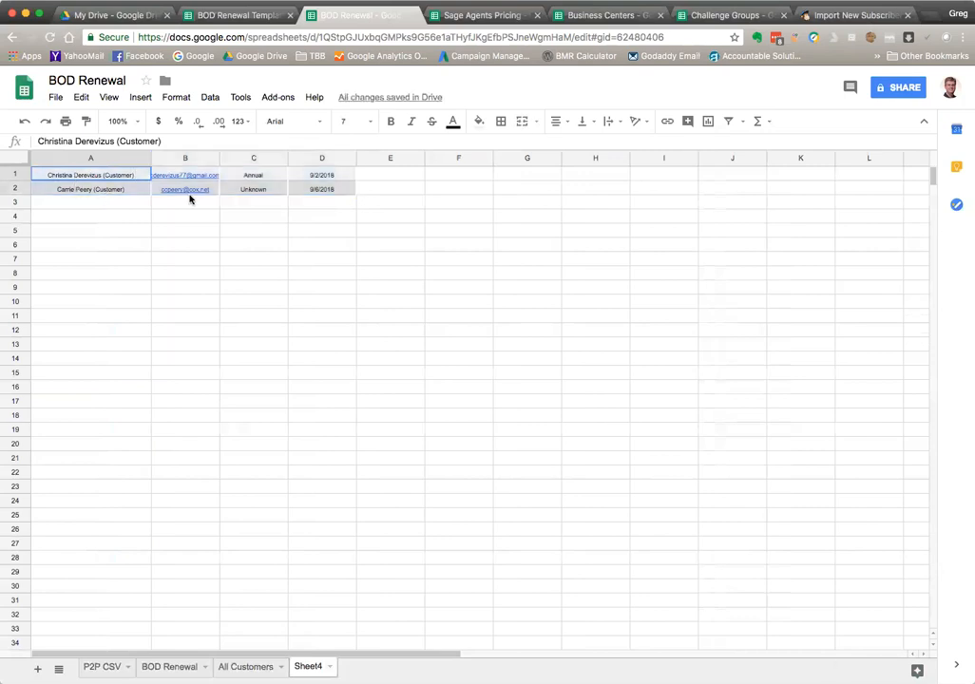
left_click(179, 97)
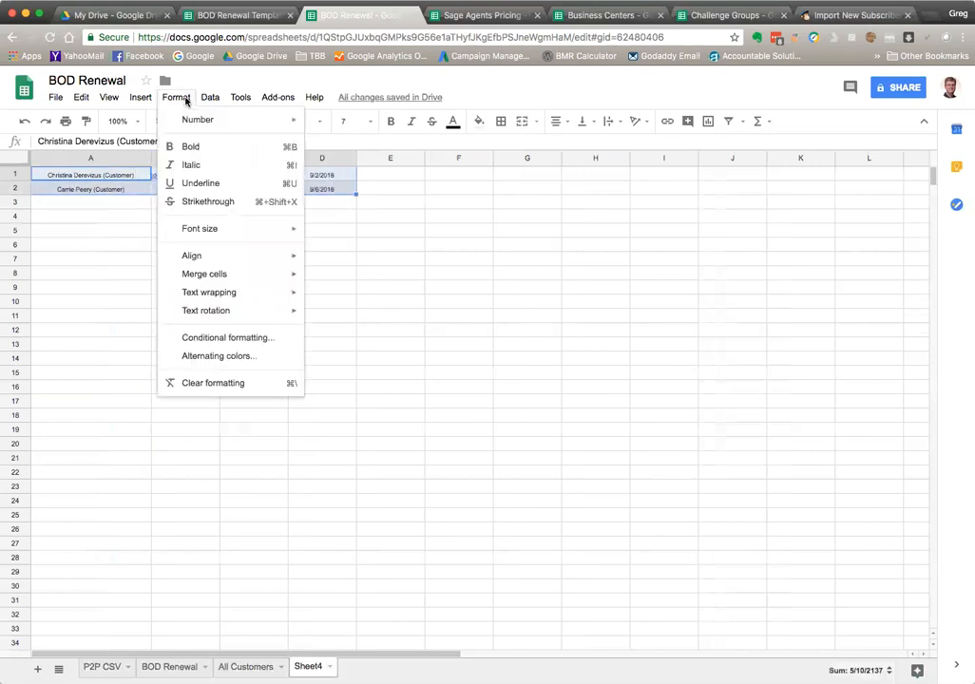
left_click(237, 384)
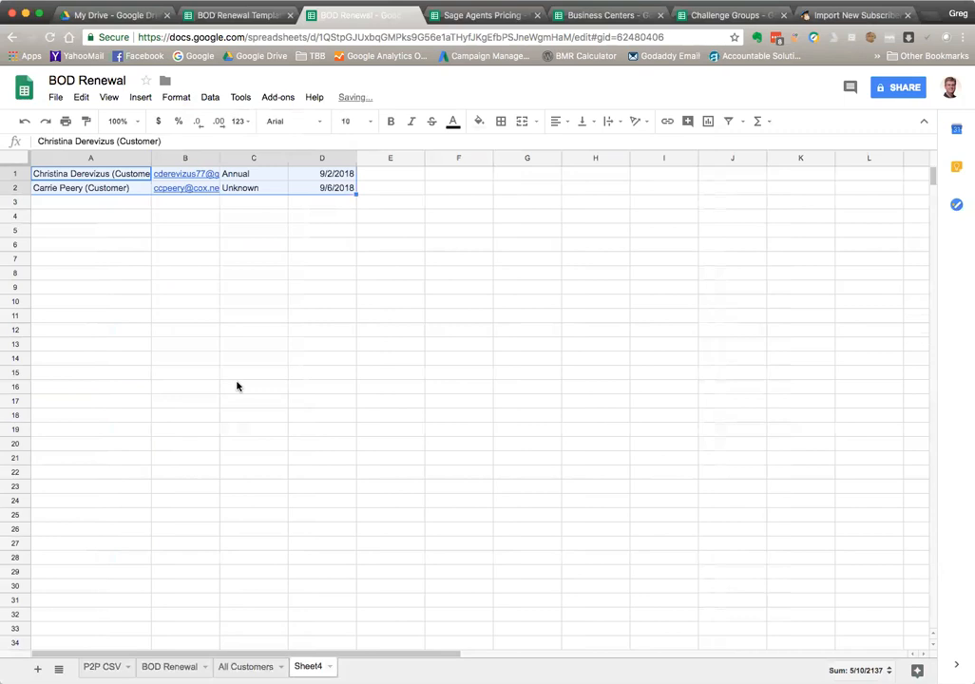
left_click(173, 229)
left_click(98, 176)
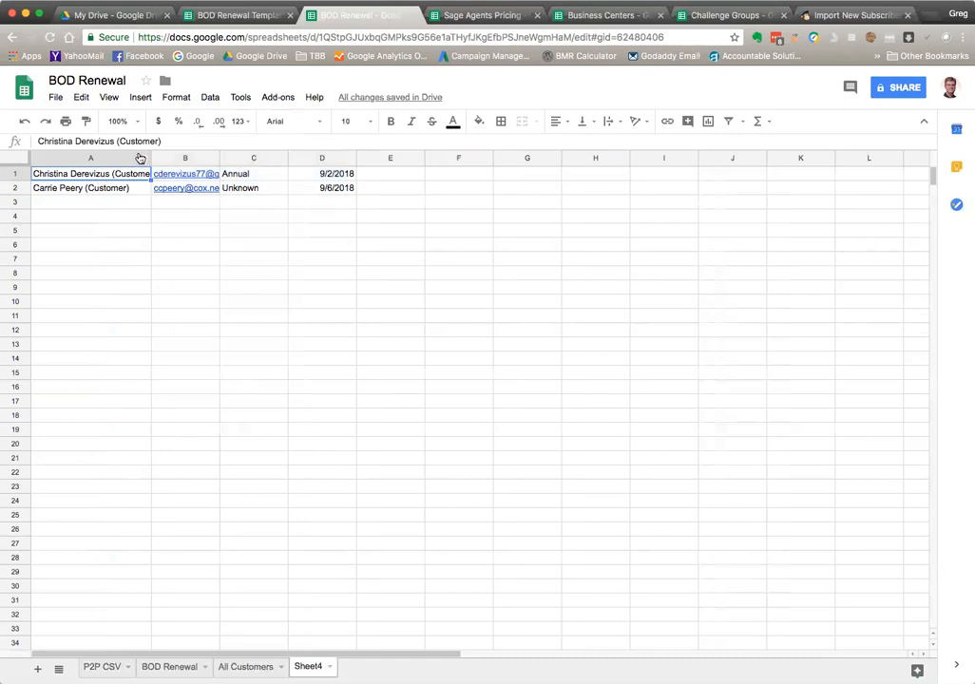
Remove the text "(Customer)" from the names by replacing every instance across all sheets with nothing.
left_click(81, 98)
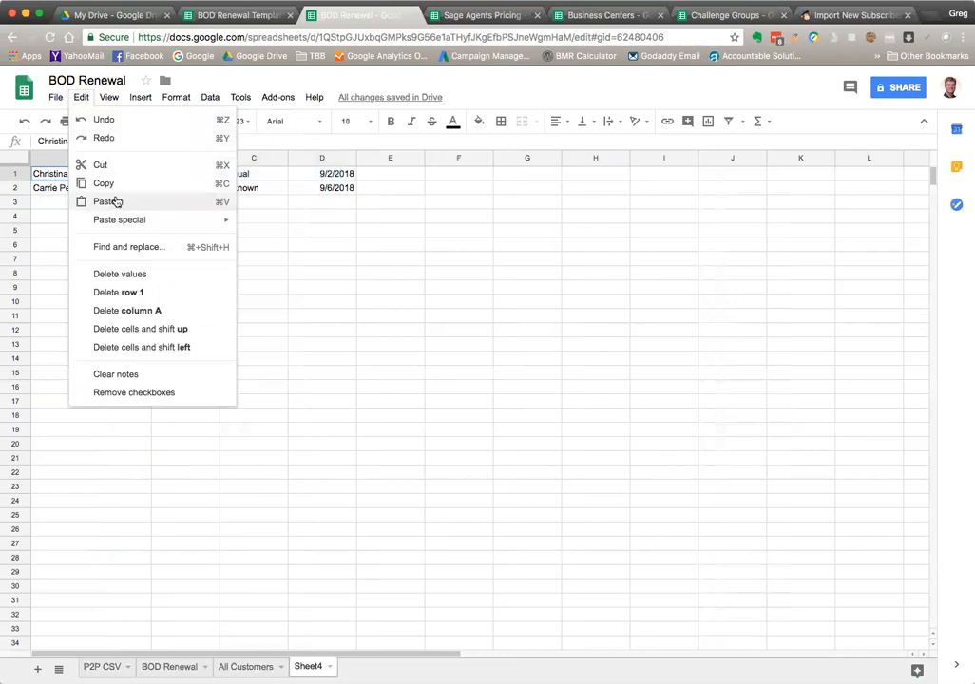
left_click(130, 247)
type("(Customer")
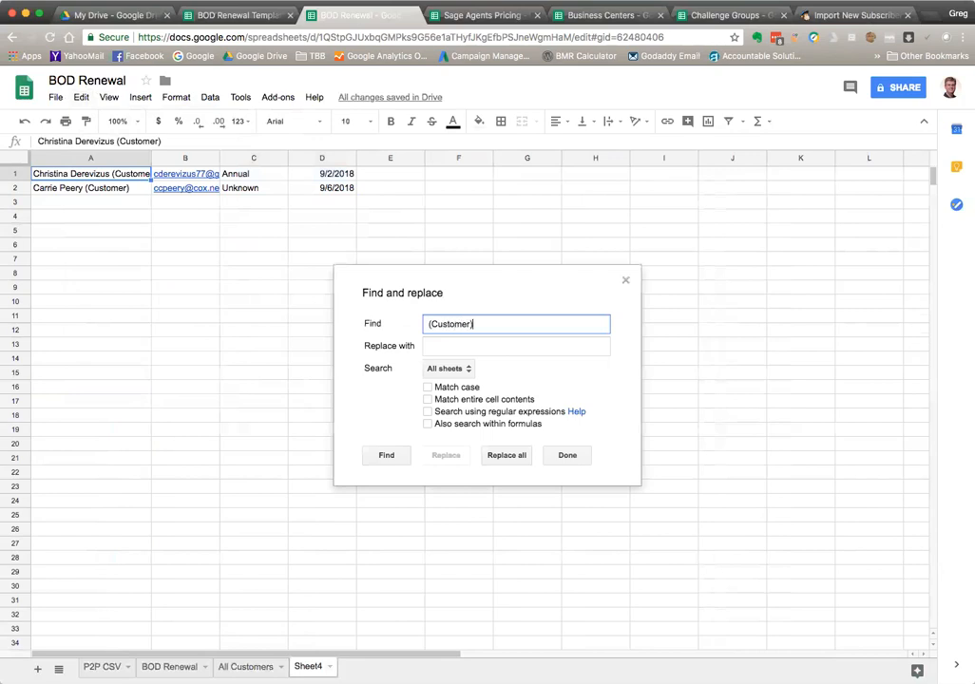
left_click(516, 344)
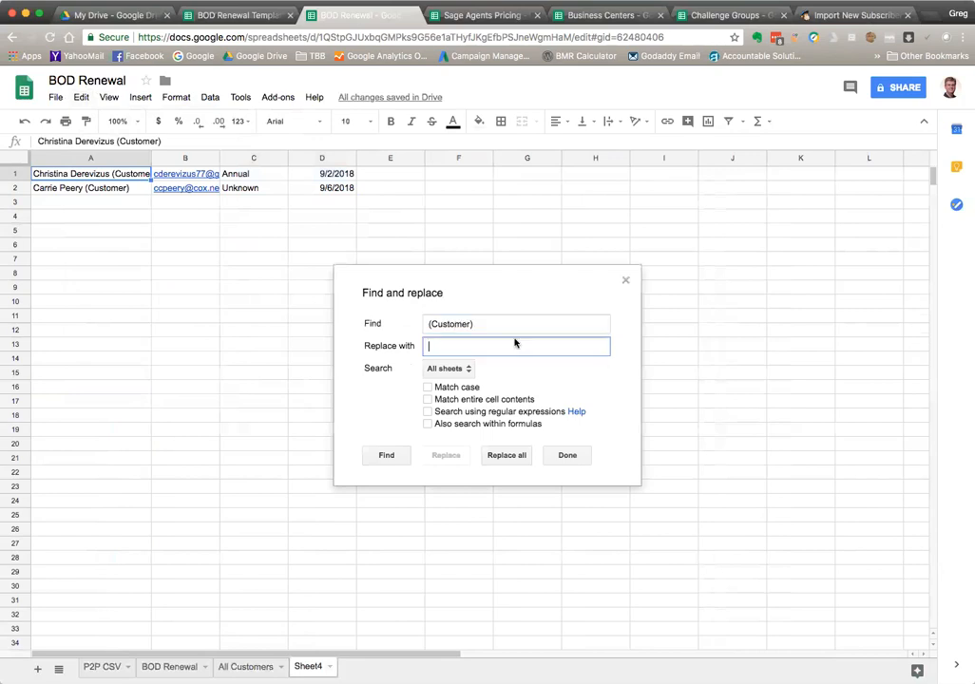
left_click(514, 457)
left_click(338, 399)
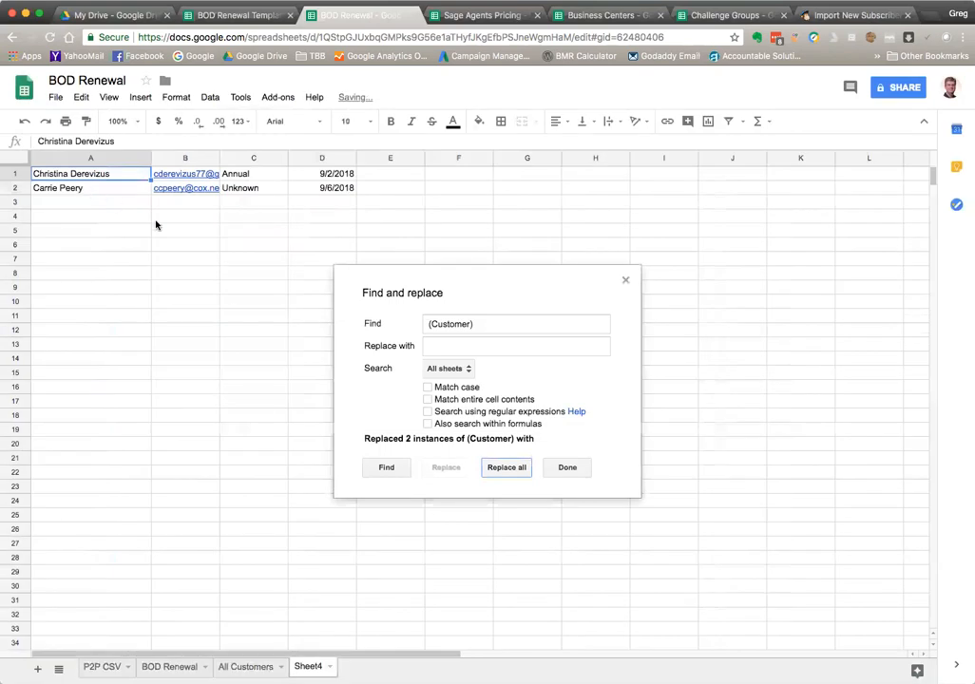
left_click(123, 160)
left_click(184, 158)
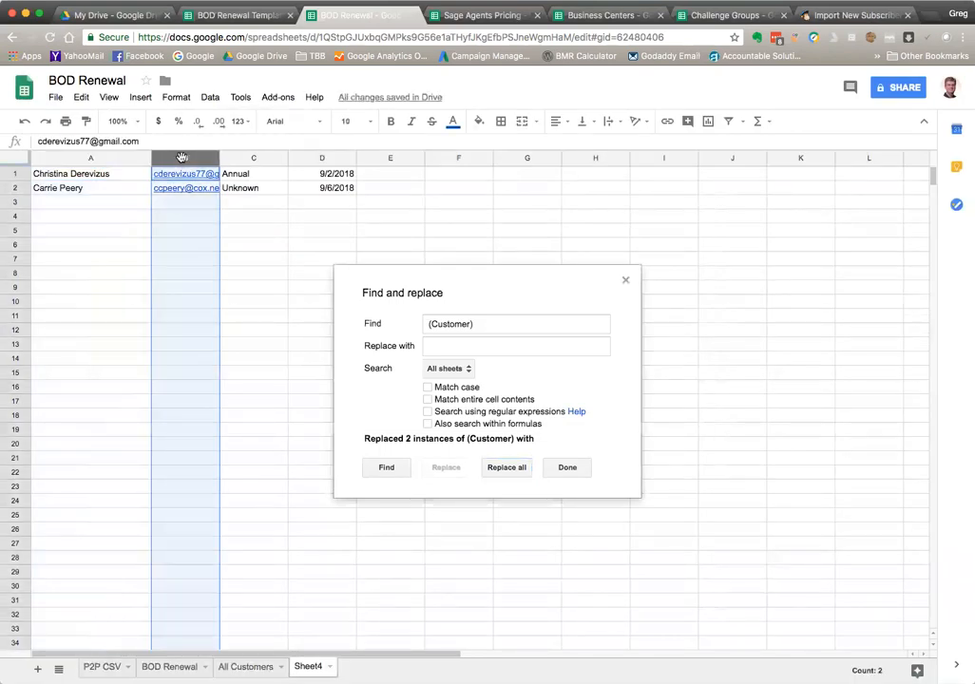
left_click(568, 467)
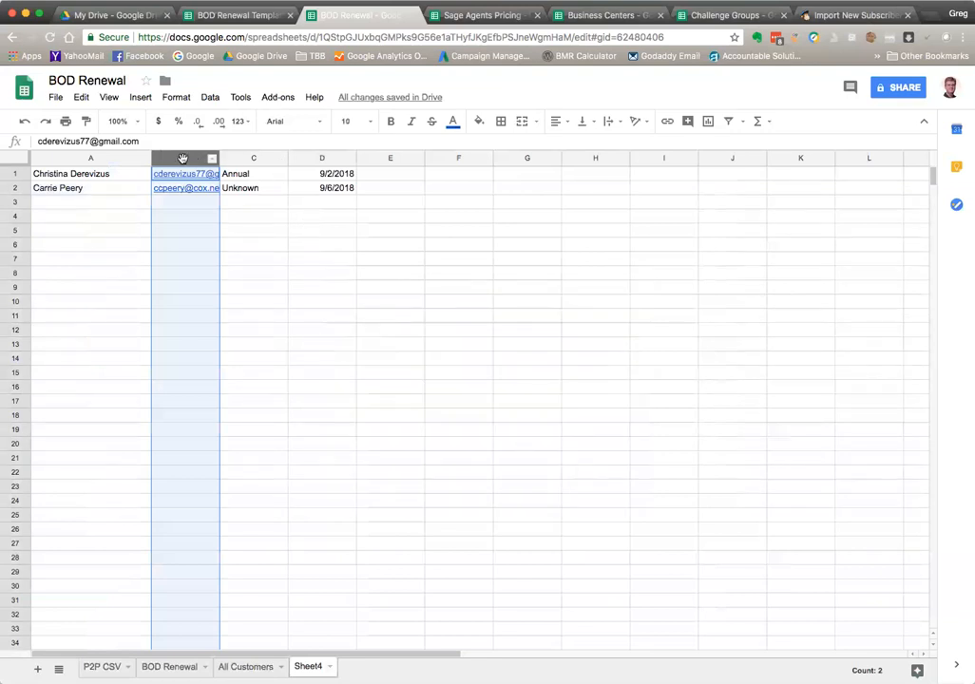
Insert four blank columns between the customer names in column A and the email addresses.
right_click(184, 158)
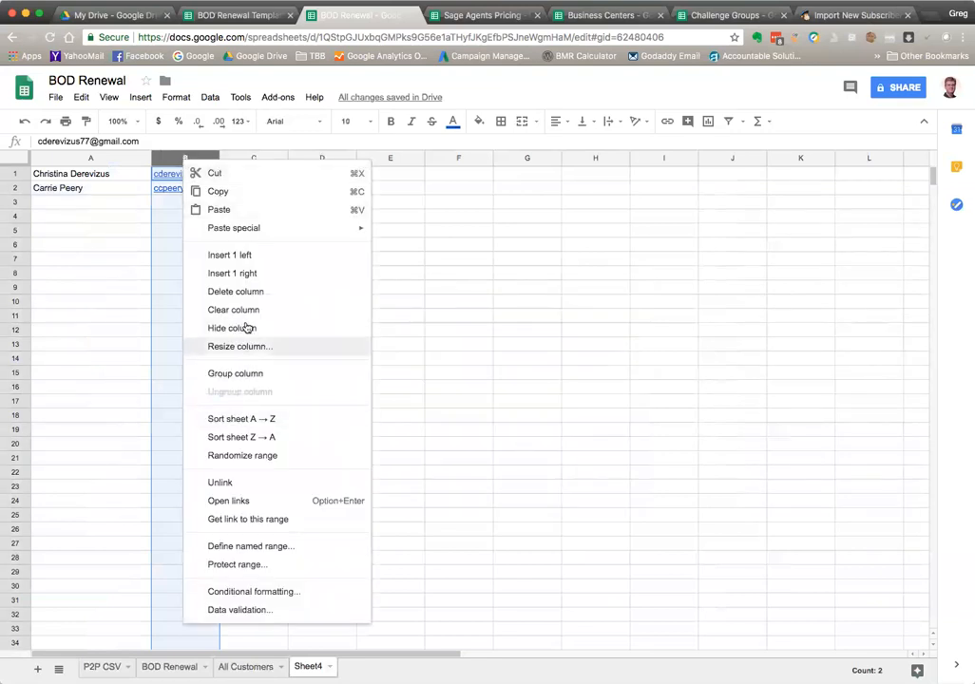
left_click(243, 255)
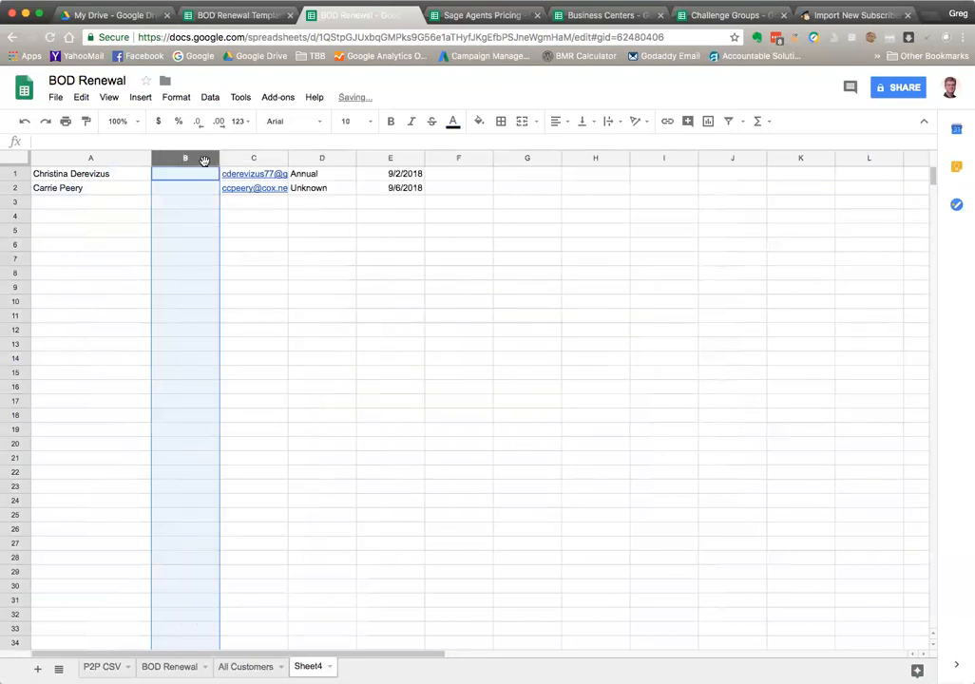
right_click(191, 157)
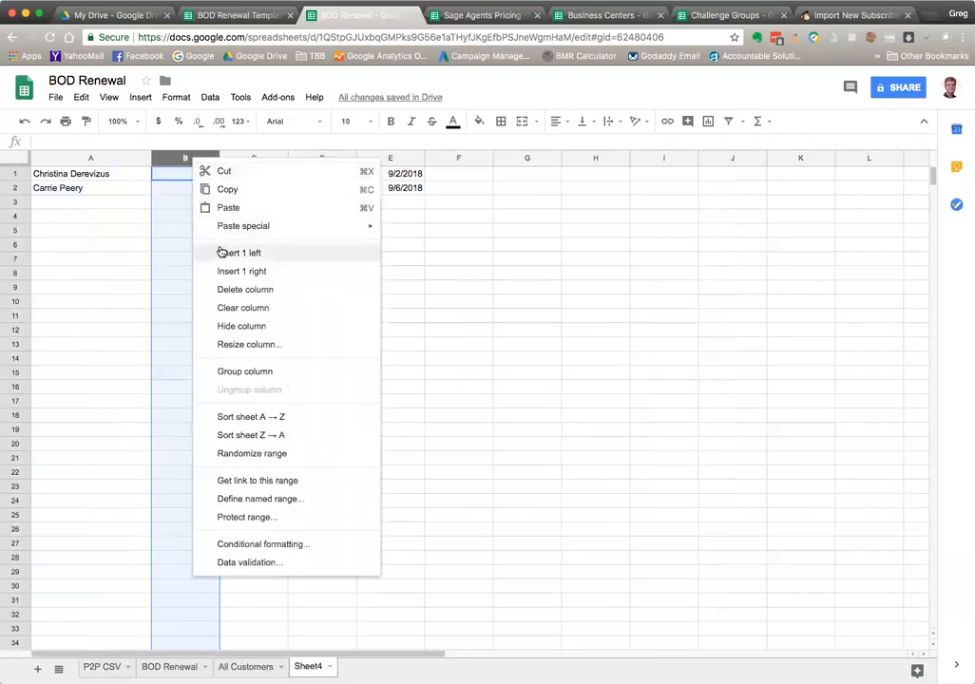
left_click(224, 253)
right_click(187, 158)
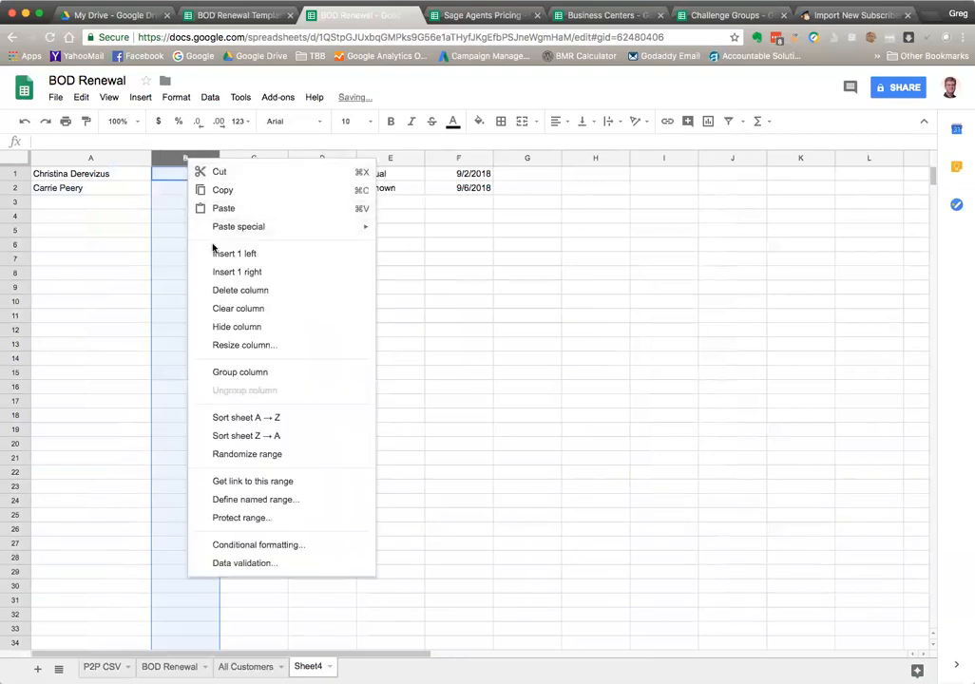
left_click(215, 251)
right_click(175, 159)
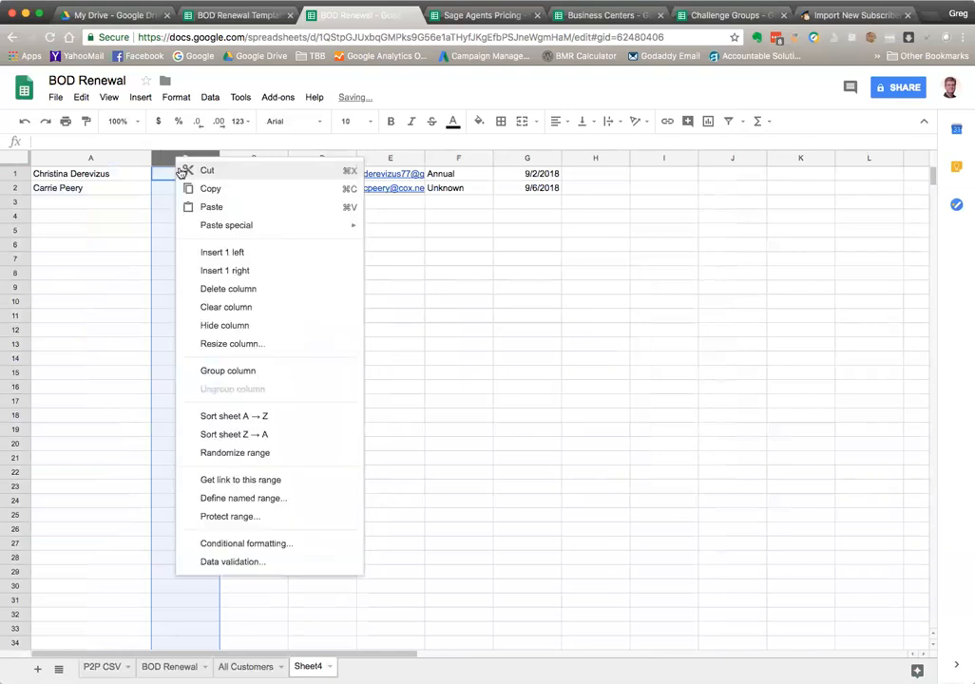
left_click(198, 250)
left_click(200, 206)
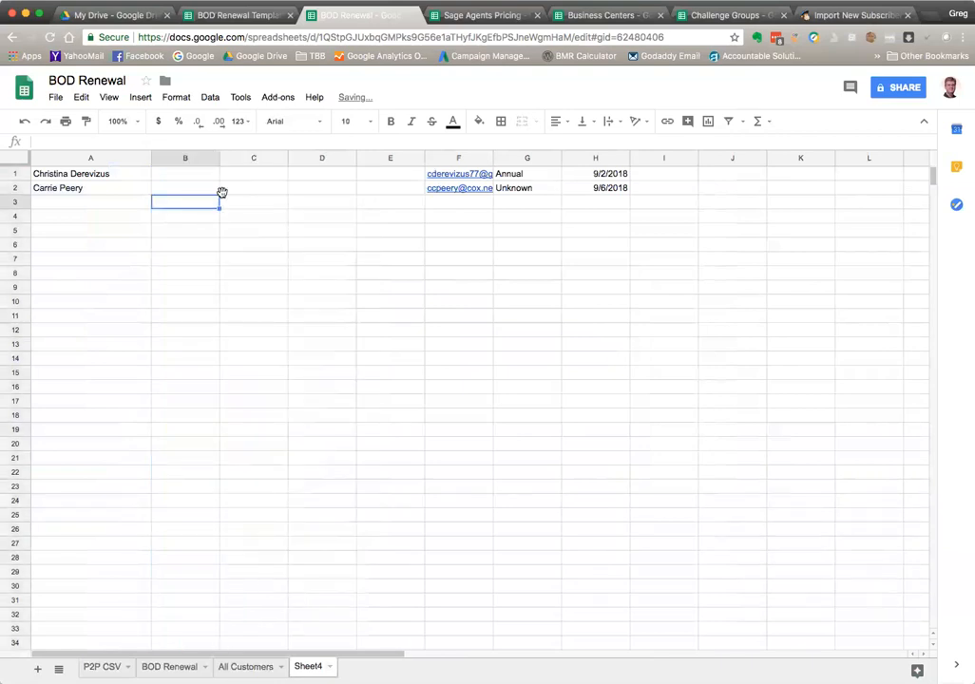
Split the full names in A1:A2 into separate first and last name columns using Space as the separator.
left_click(103, 173)
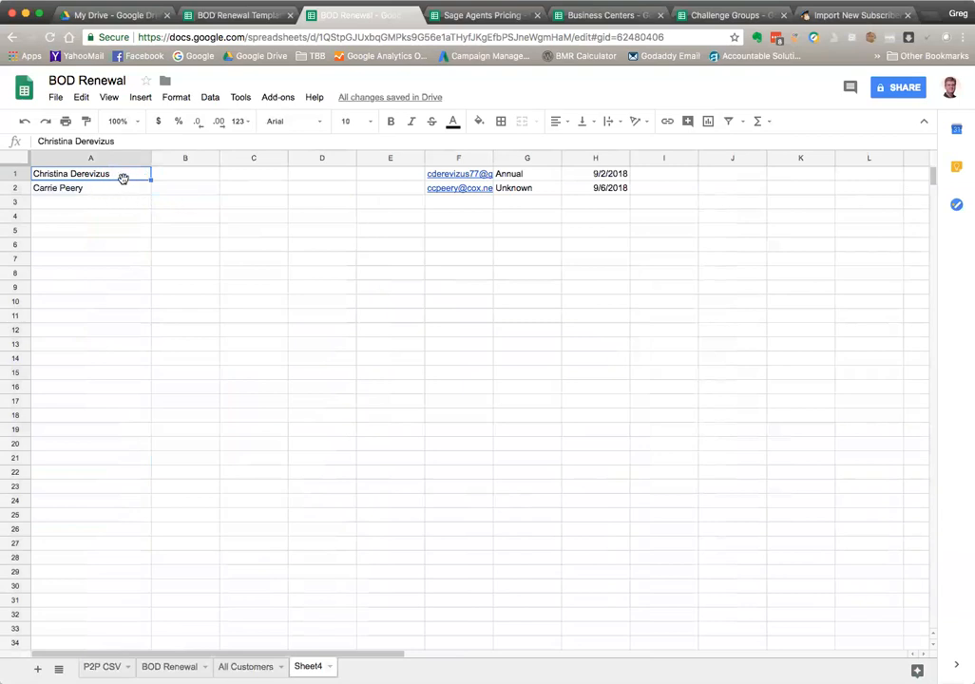
mouse_move(126, 177)
left_mouse_down()
mouse_move(113, 348)
mouse_move(117, 167)
mouse_move(115, 204)
mouse_move(118, 187)
left_mouse_up()
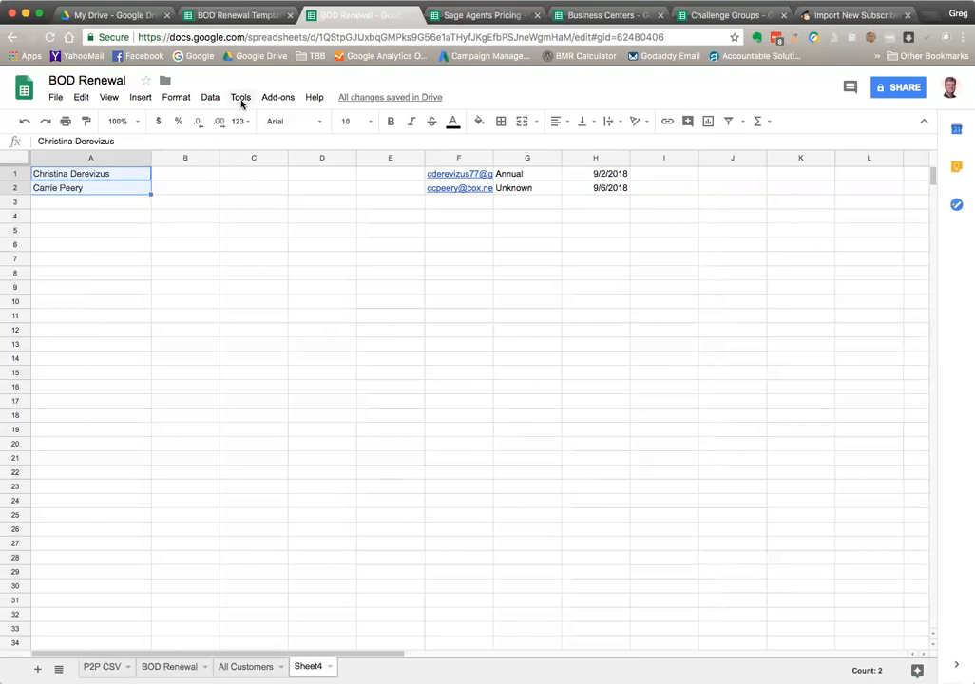
left_click(210, 98)
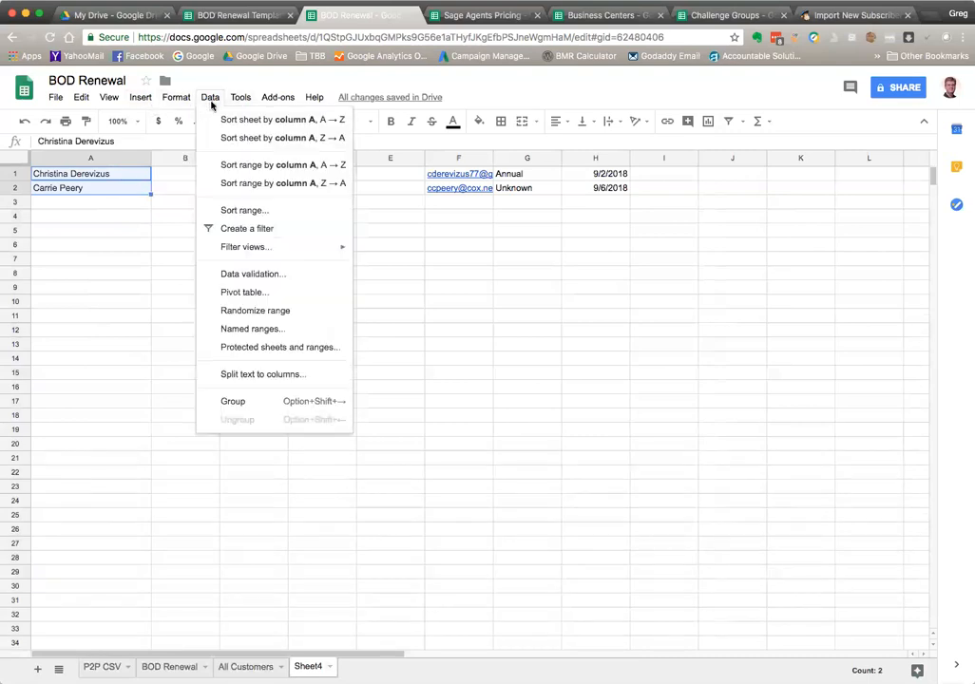
left_click(258, 375)
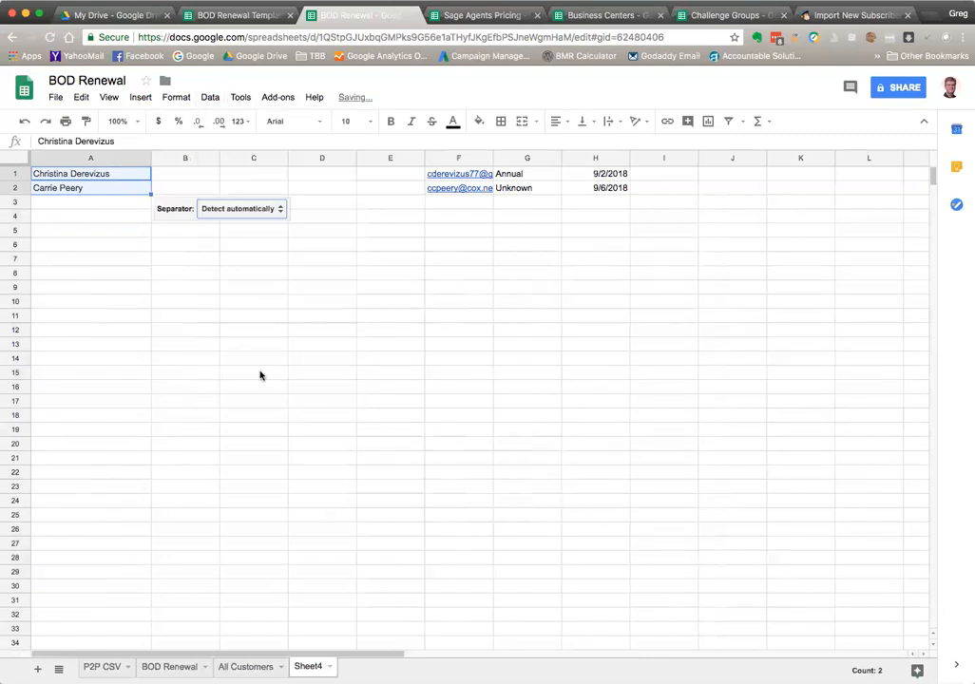
left_click(275, 210)
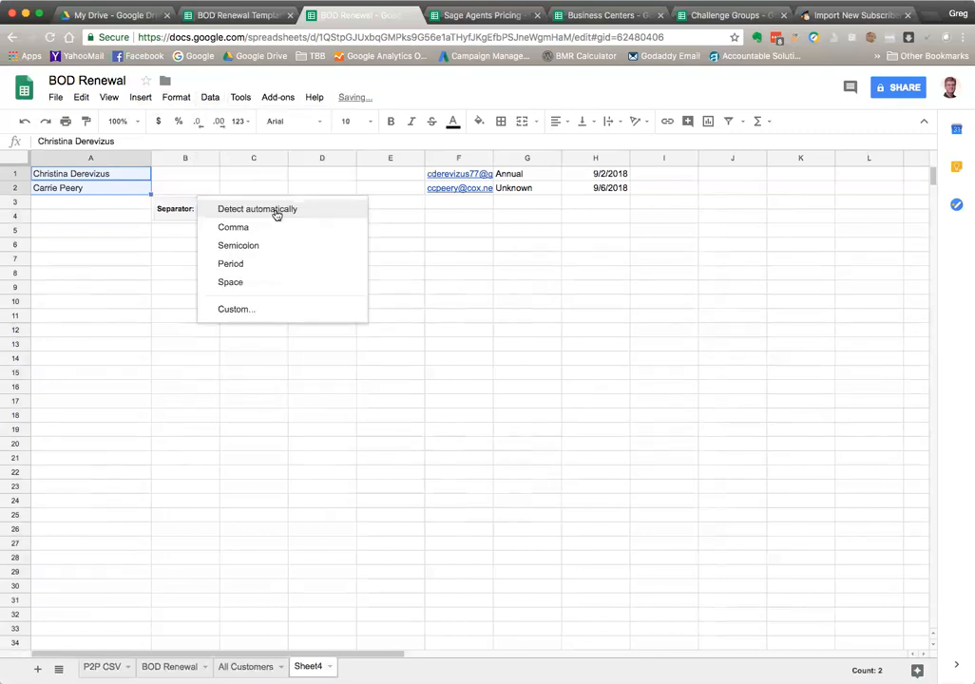
left_click(256, 288)
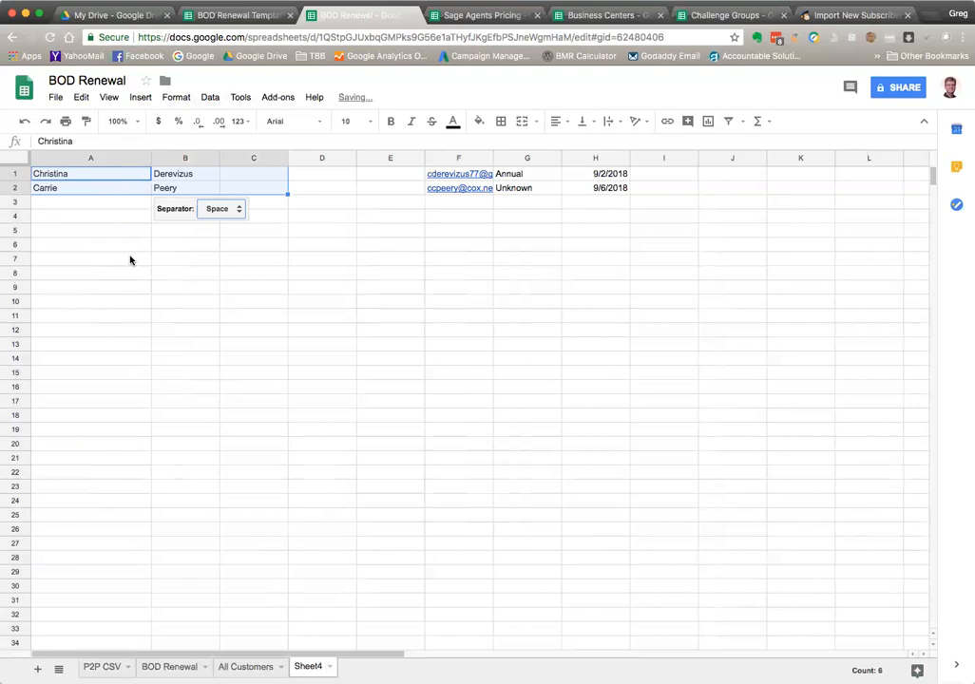
left_click(113, 233)
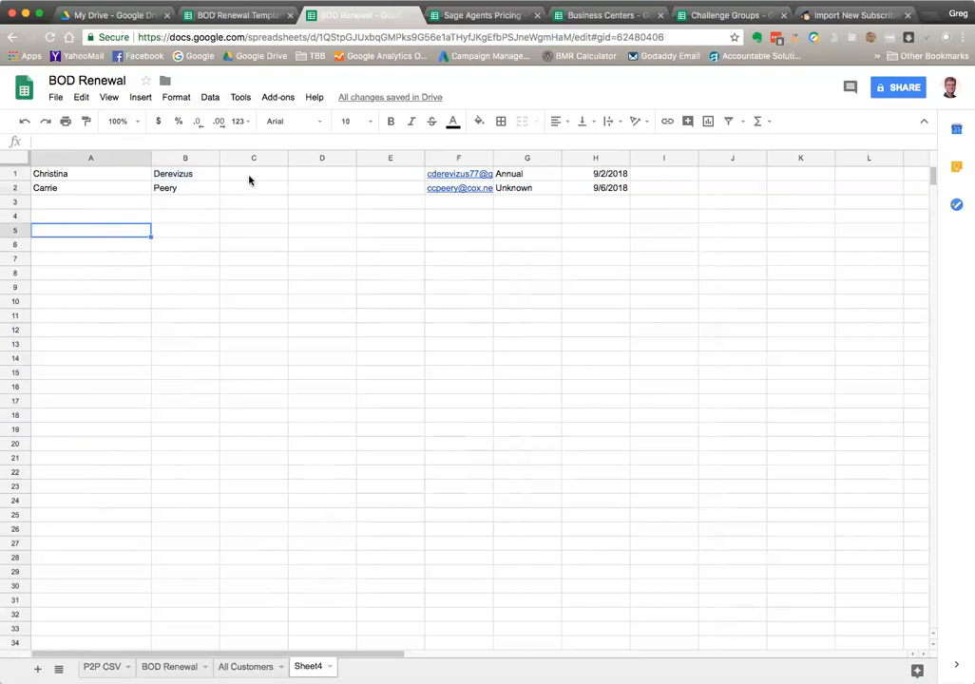
Delete the empty columns C to E between the last names and the email addresses.
left_click_drag(251, 159, 386, 159)
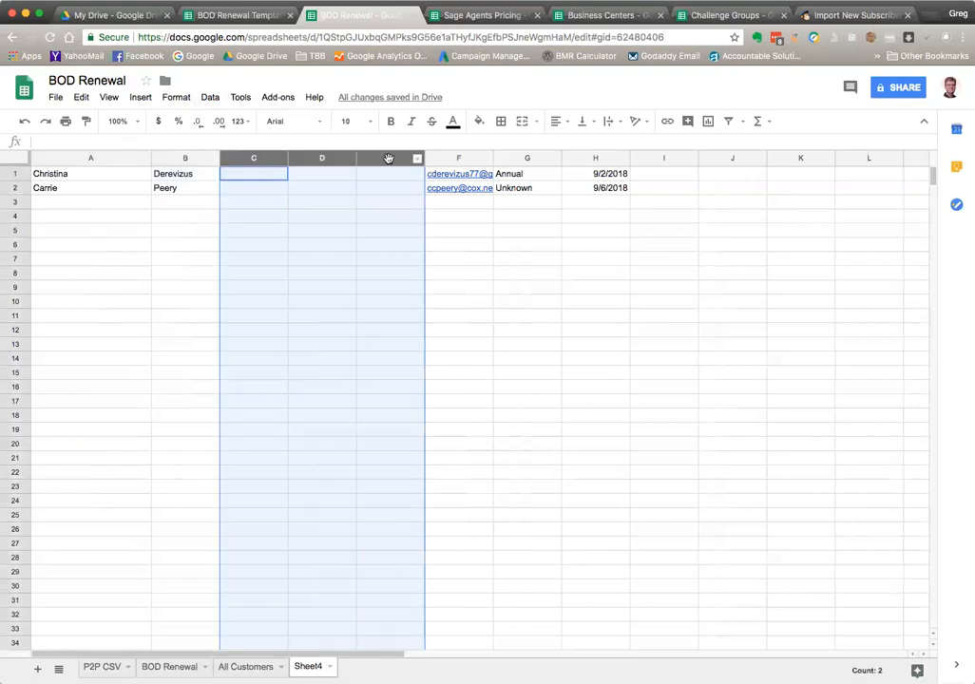
left_click(271, 191)
left_click(316, 194)
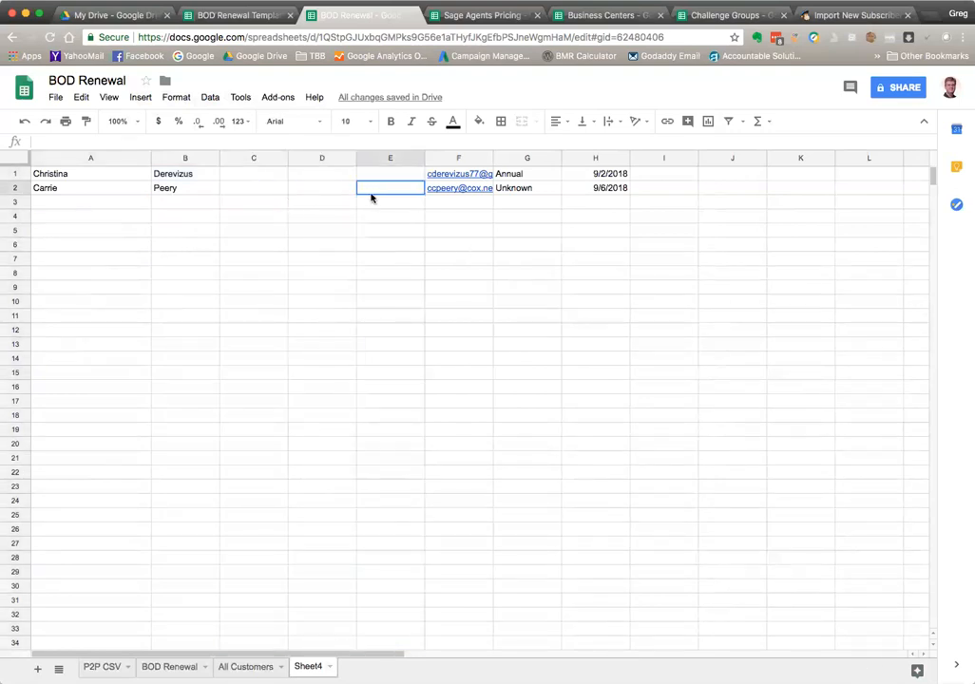
left_click(242, 176)
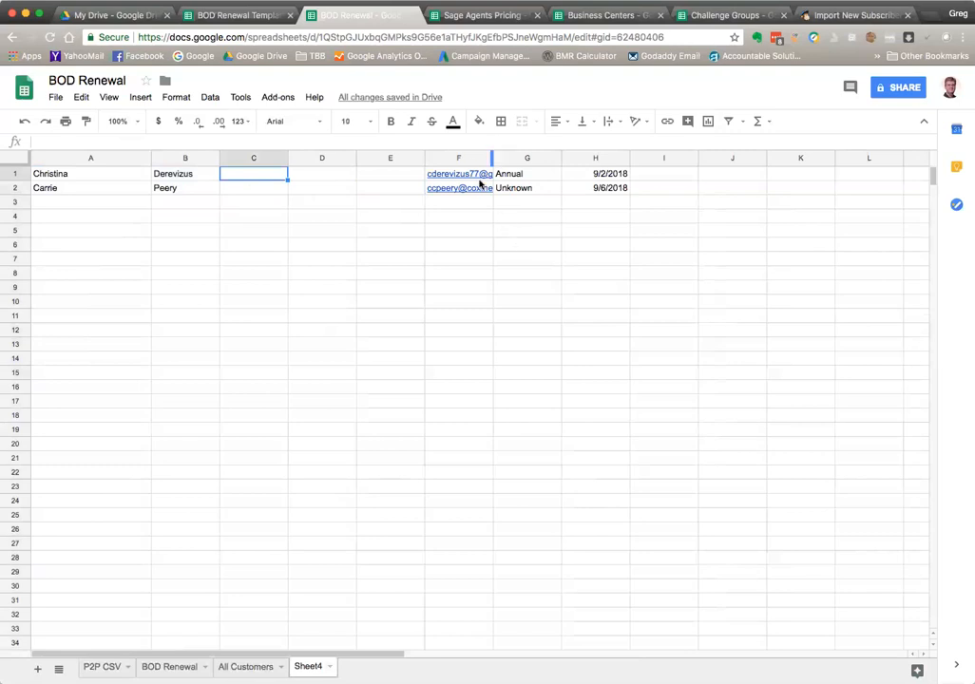
left_click(247, 158)
left_click_drag(247, 158, 360, 158)
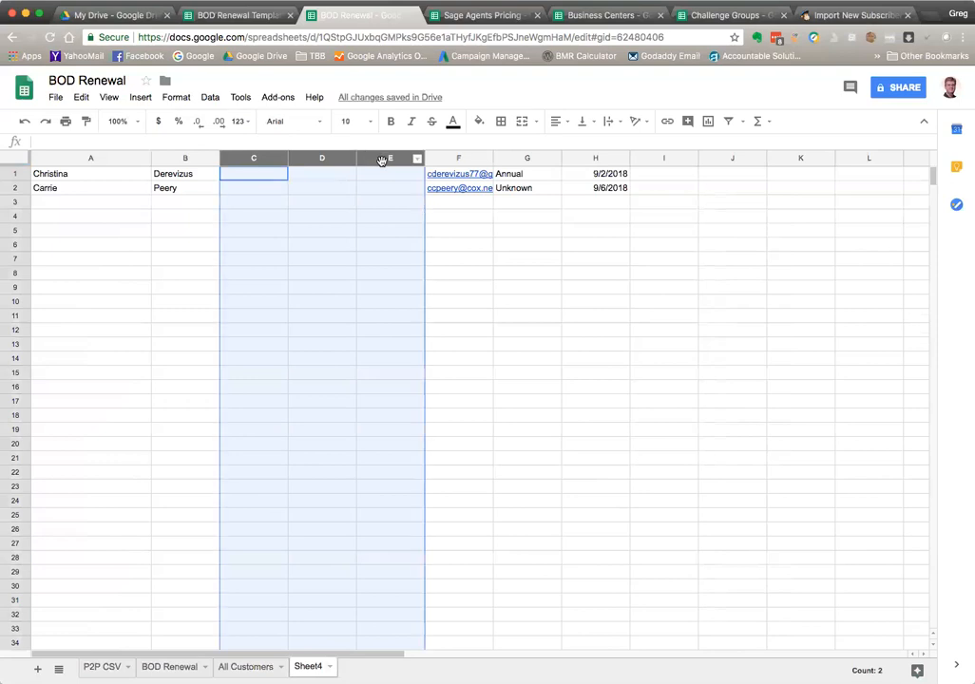
right_click(382, 162)
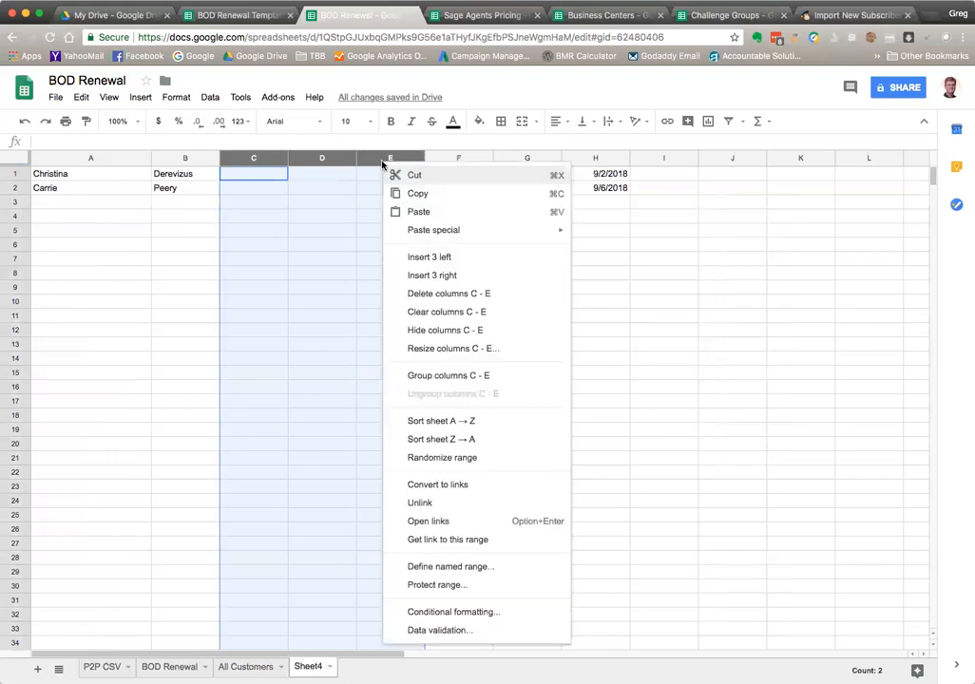
left_click(425, 292)
left_click(310, 261)
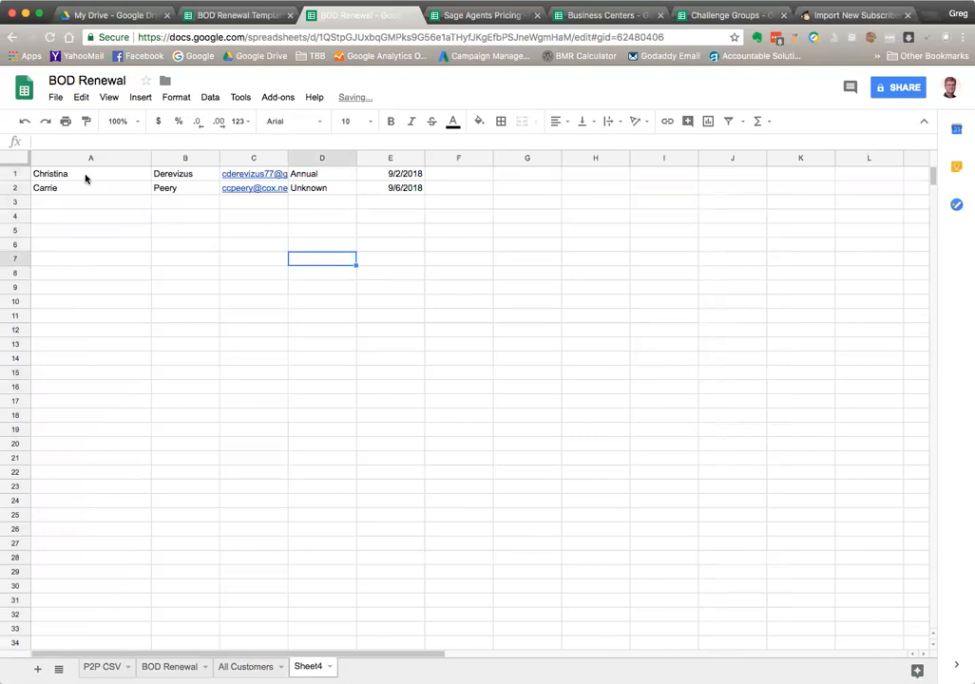
Check the column layout of the BOD Renewal sheet and set the subscription in cell D2 of Sheet4 to BOD.
left_click(167, 667)
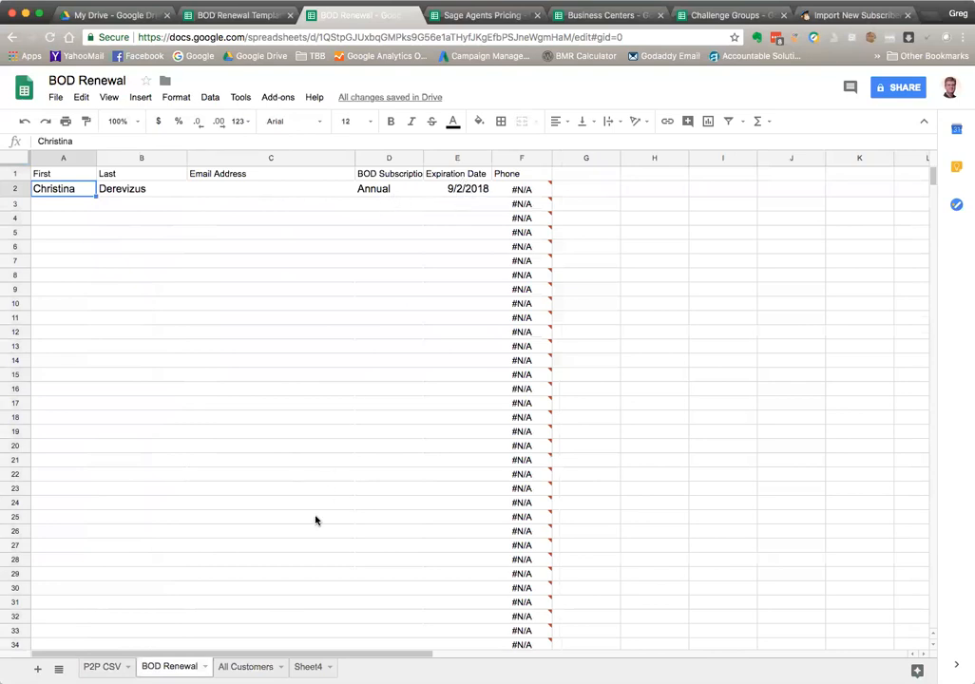
left_click(308, 666)
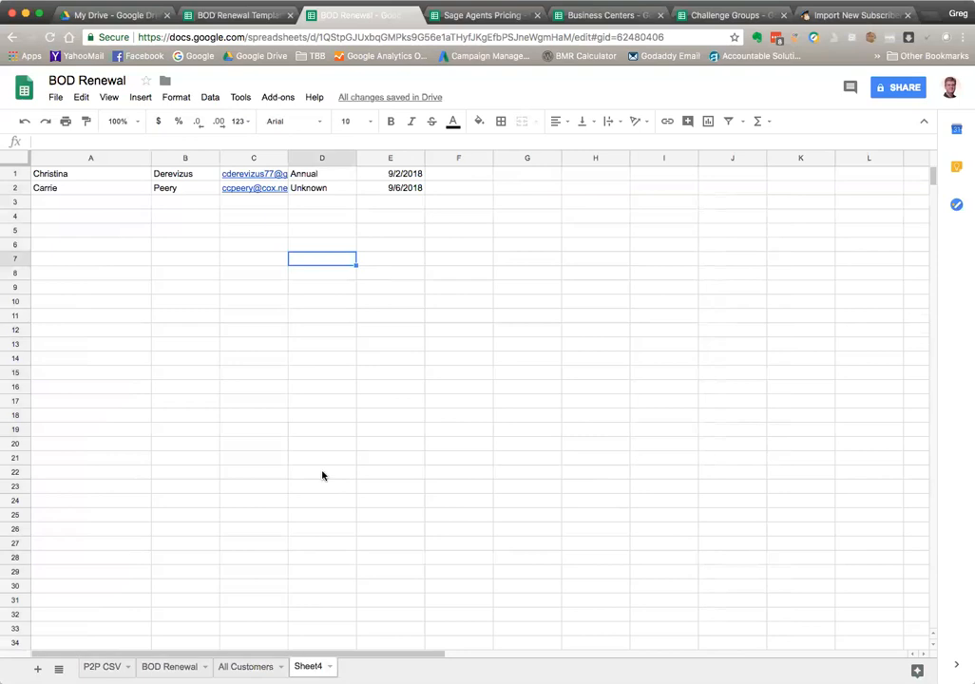
left_click(323, 193)
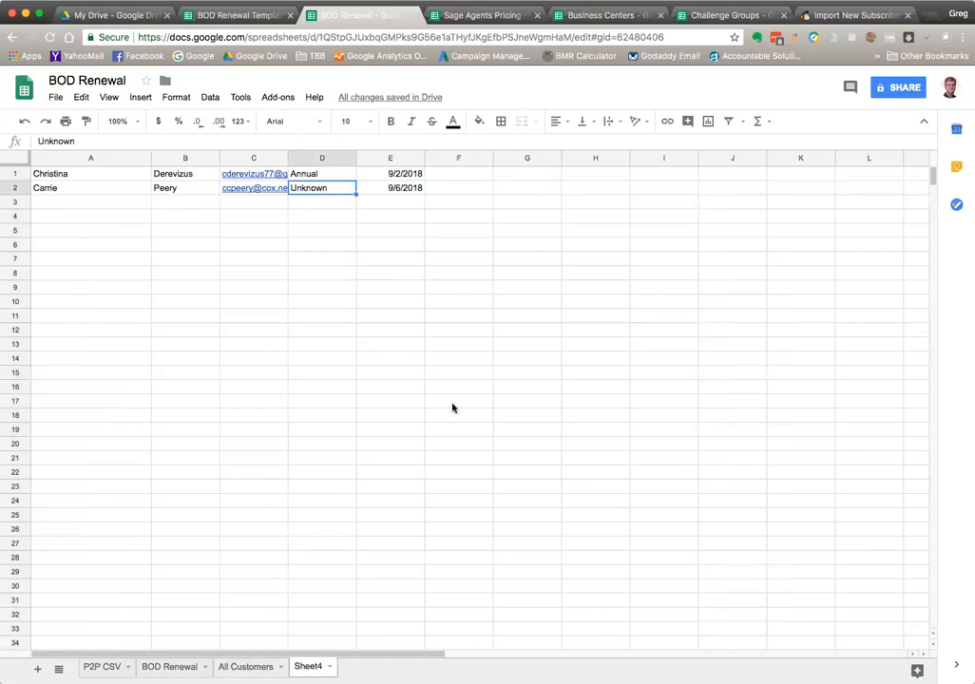
type("BOD")
key("Return")
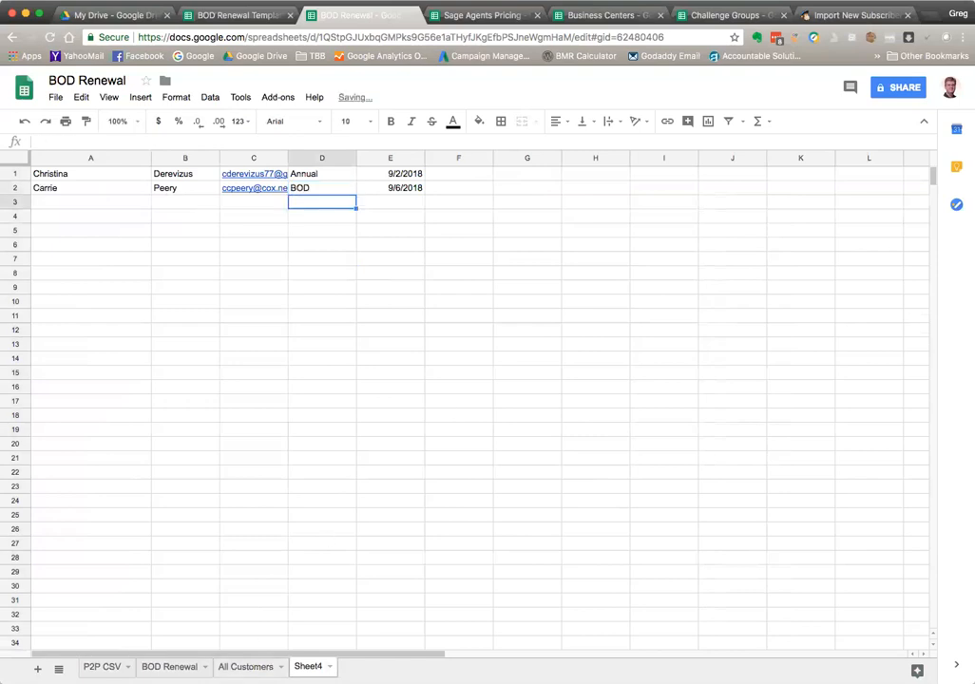
Copy the cleaned customer rows A1:E2 from Sheet4 and paste them into the BOD Renewal sheet starting at cell A2.
left_click_drag(88, 177, 415, 193)
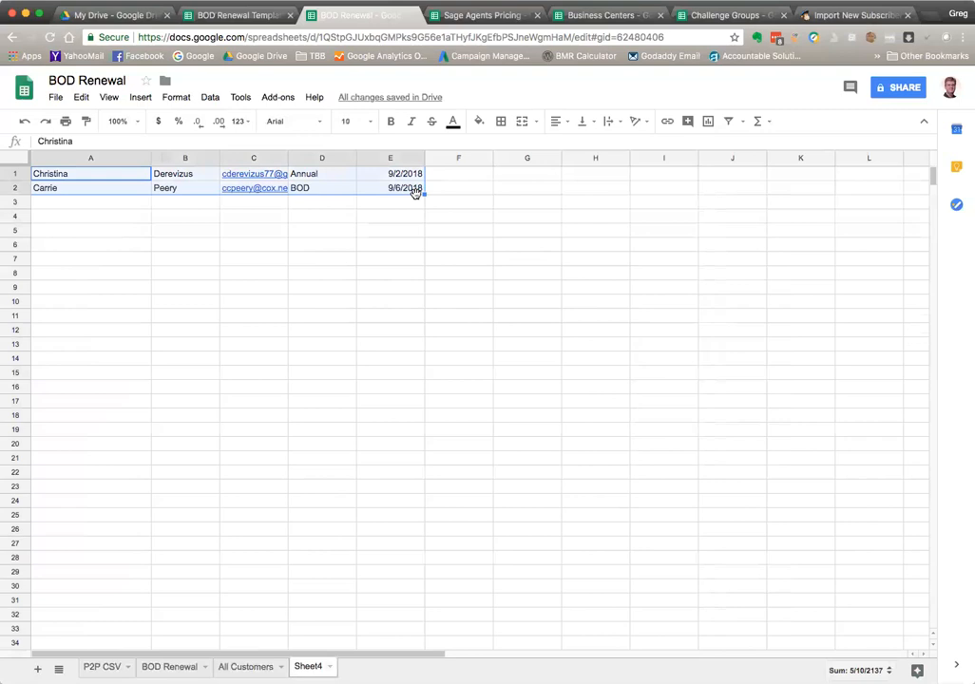
left_click(316, 191)
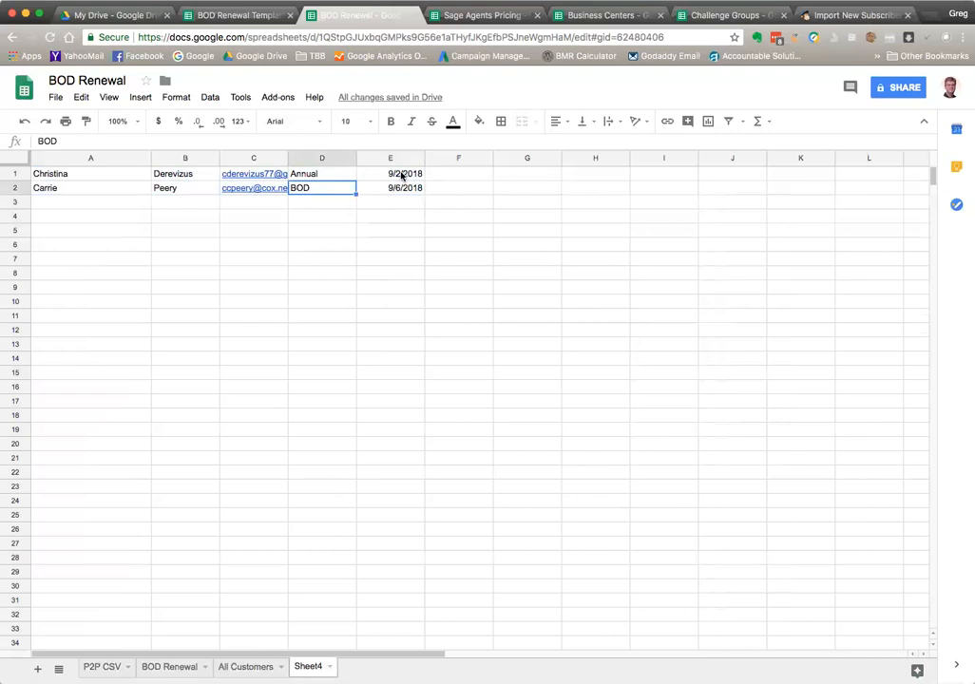
left_click(404, 176)
left_click(417, 190)
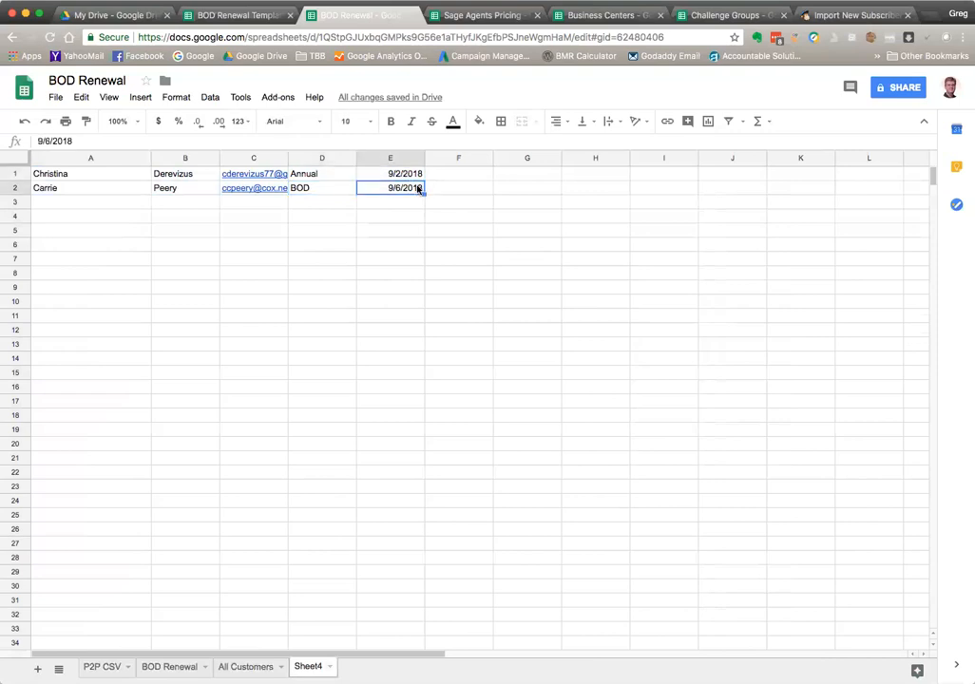
left_click_drag(84, 180, 399, 190)
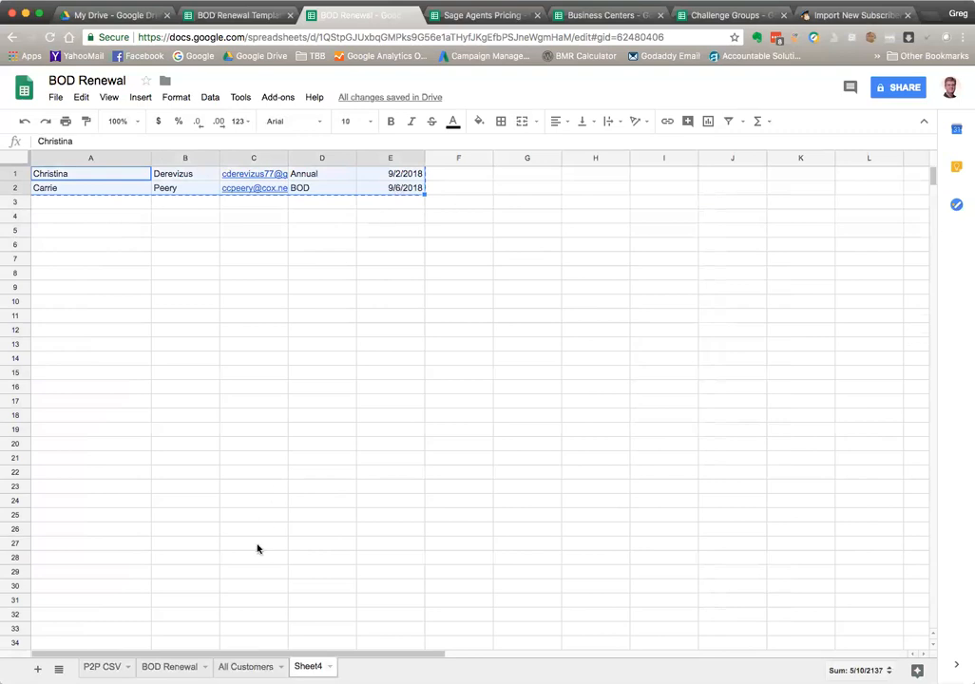
left_click(167, 667)
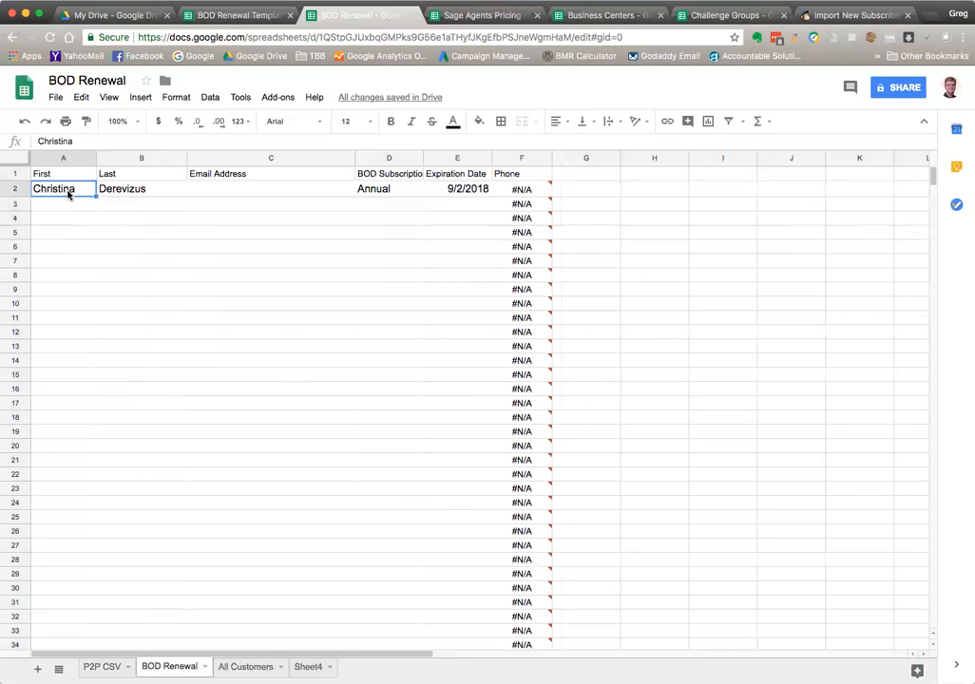
key("ctrl+v")
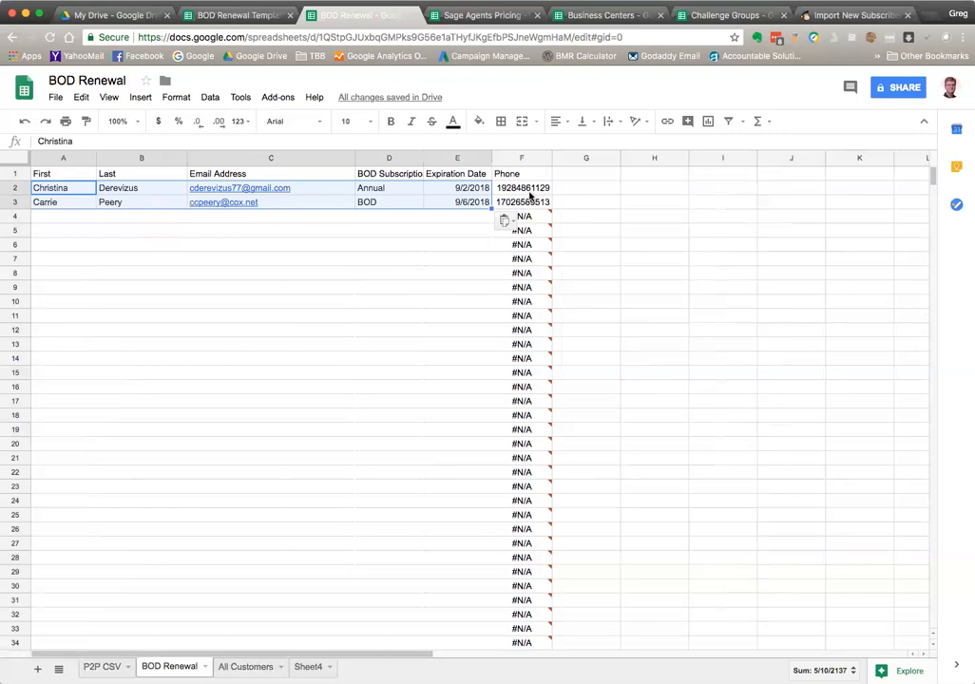
Copy the phone VLOOKUP formula from cell F2 of the BOD Renewal sheet in the BOD Renewal Template spreadsheet.
left_click(238, 16)
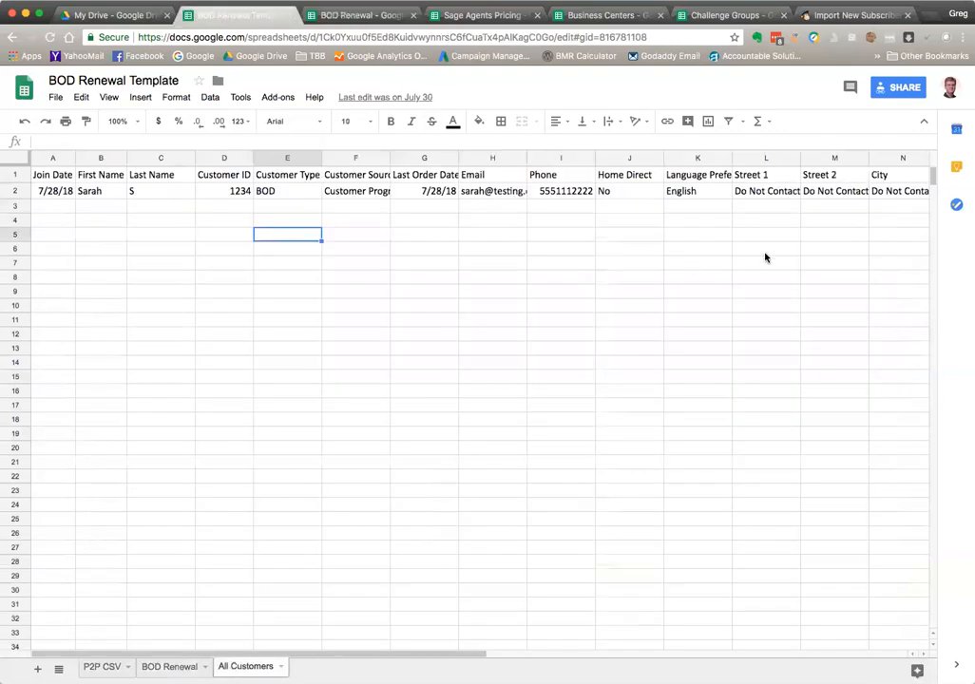
left_click(174, 664)
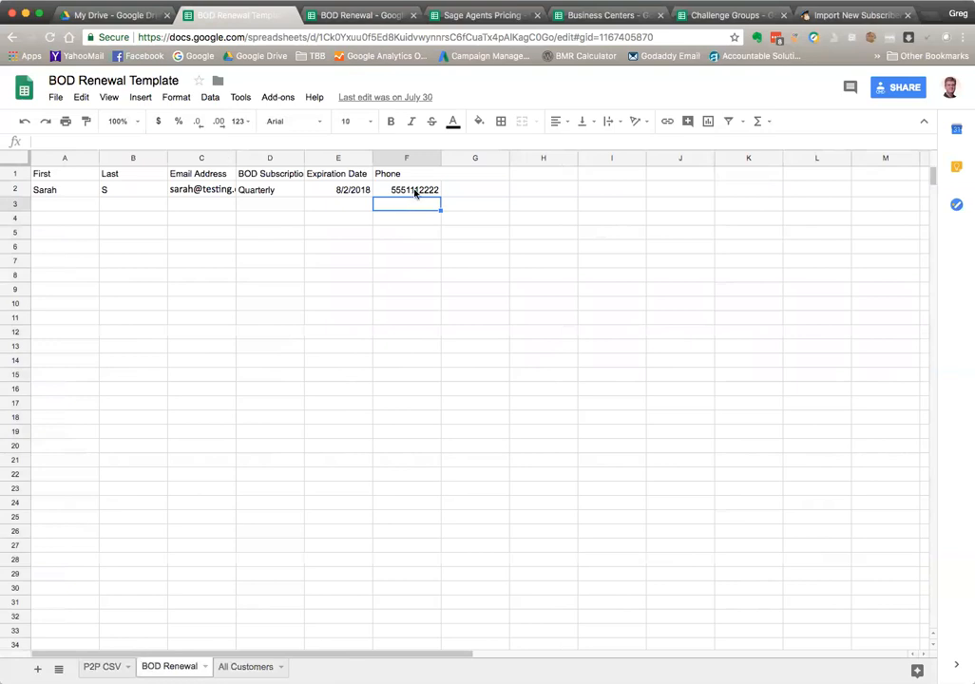
key("ctrl+c")
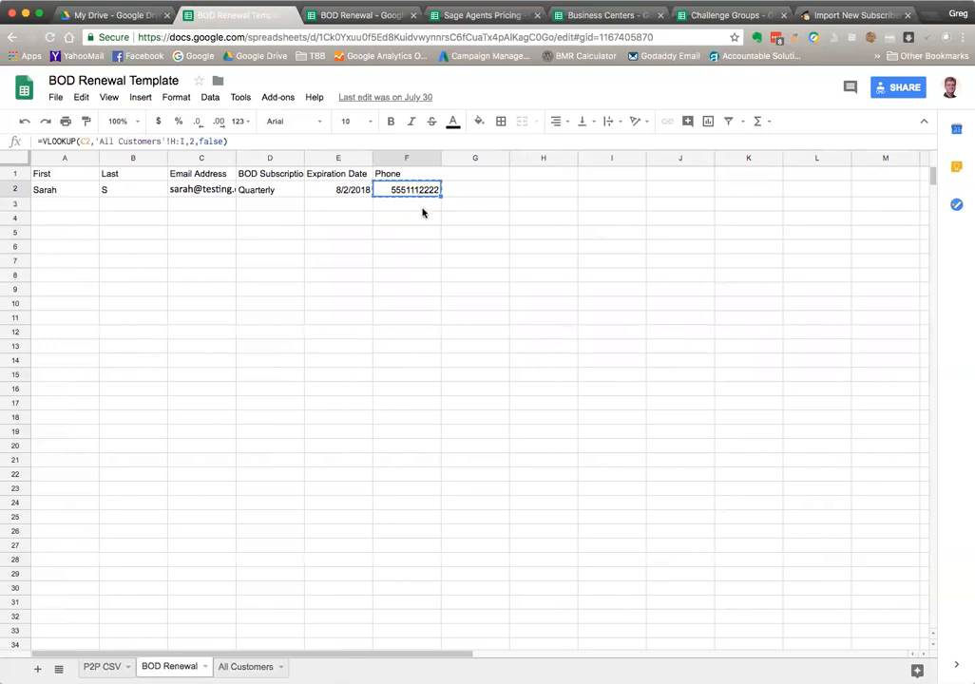
left_click(423, 211)
left_click_drag(423, 211, 447, 540)
key("ctrl+v")
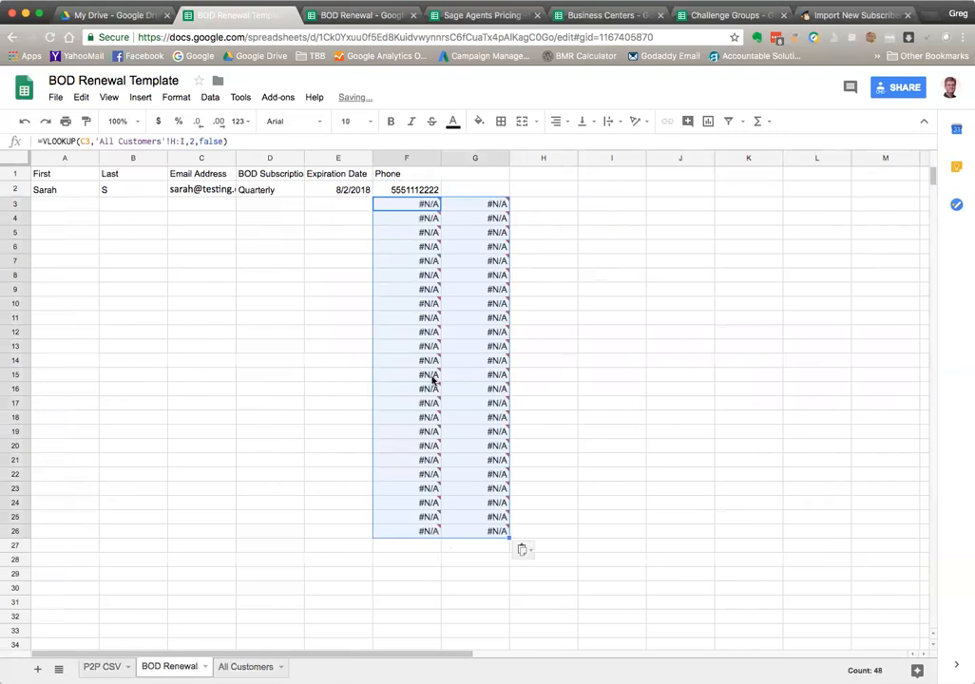
key("BackSpace")
Paste the copied phone lookup formula into cells F3:F23 of the template's BOD Renewal sheet.
left_click_drag(410, 211, 413, 495)
key("ctrl+v")
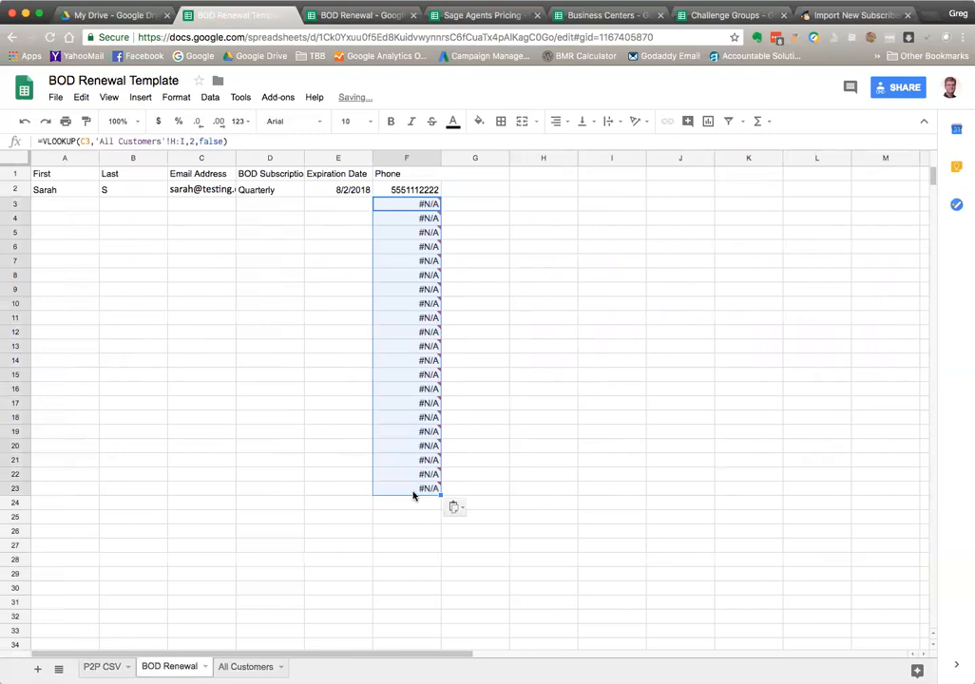
left_click(349, 389)
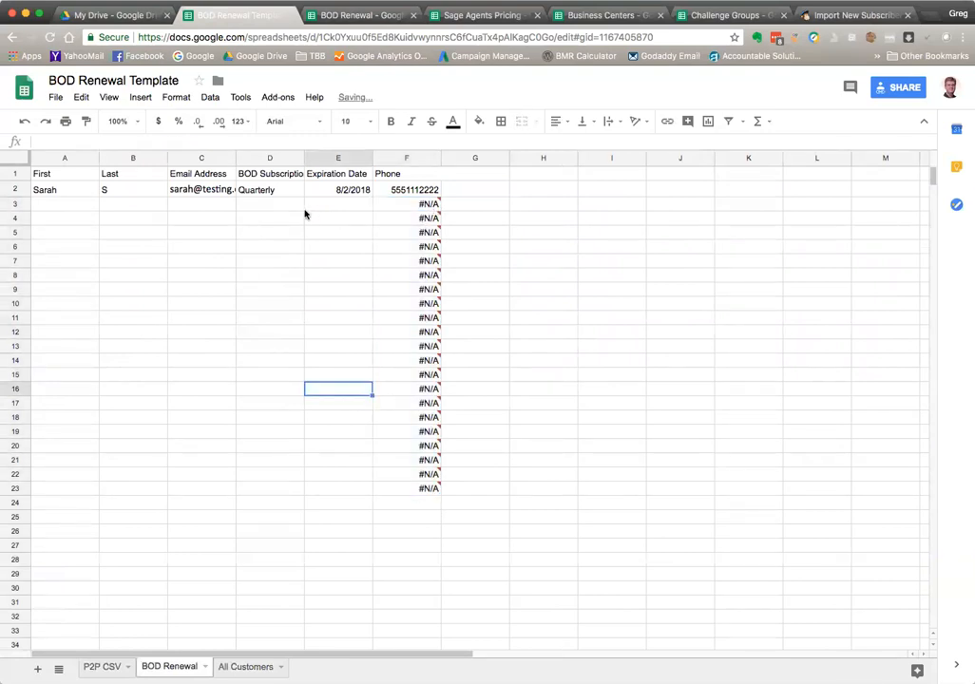
left_click_drag(283, 206, 361, 252)
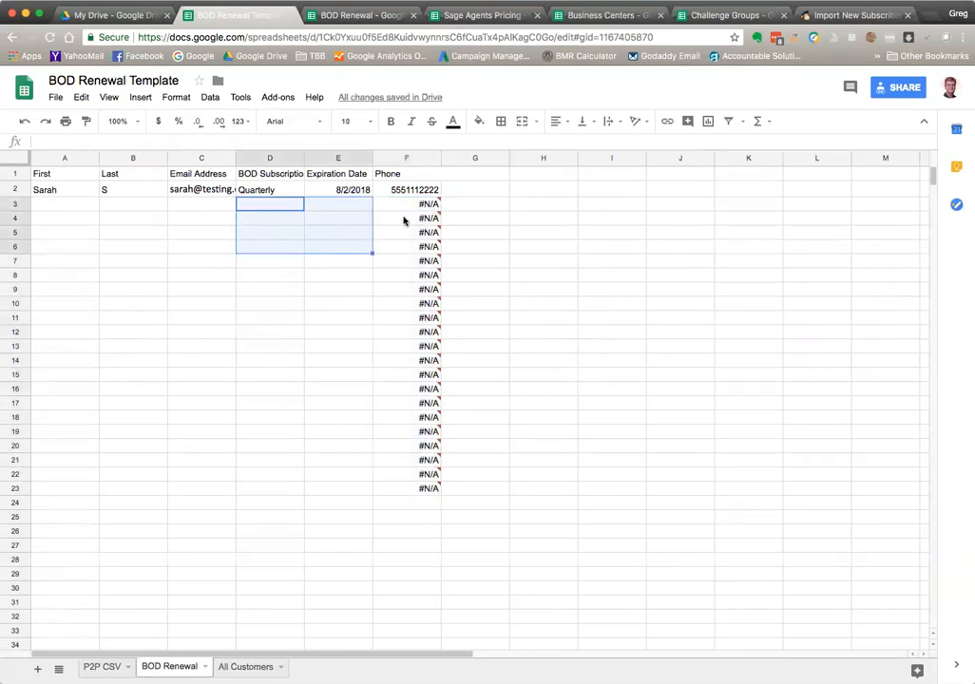
mouse_move(420, 228)
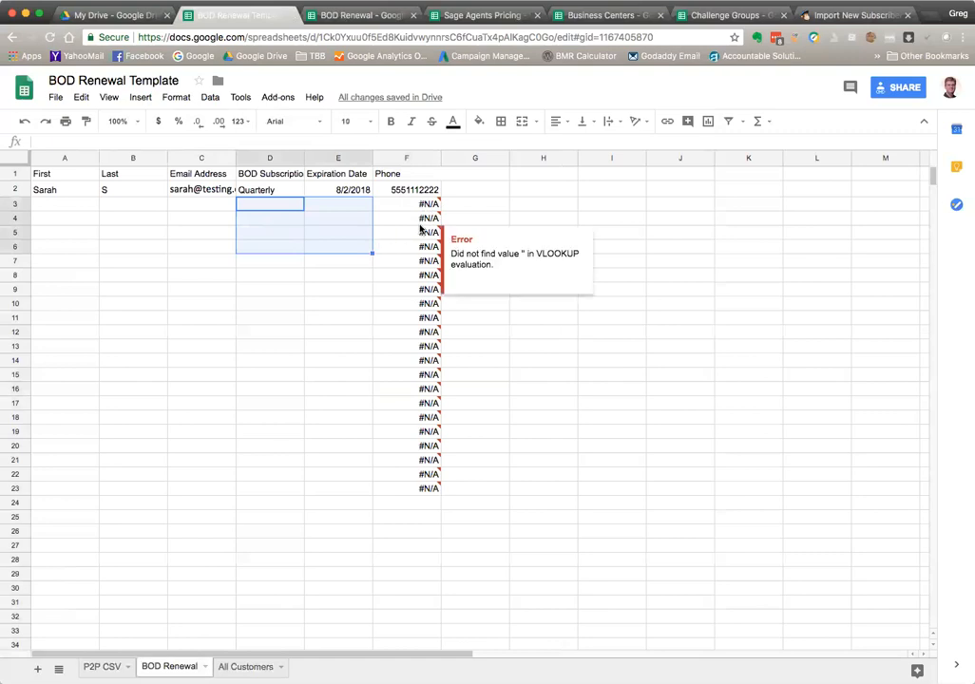
left_click(239, 364)
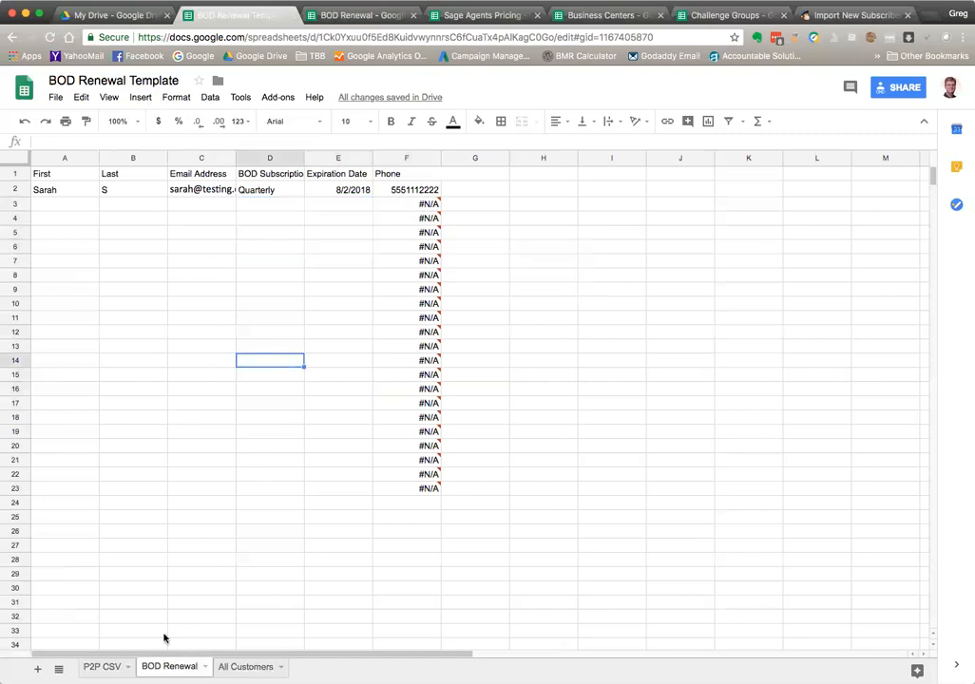
Return to the BOD Renewal spreadsheet and inspect the phone lookup in F4 and the first customer row of the P2P CSV sheet.
left_click(353, 11)
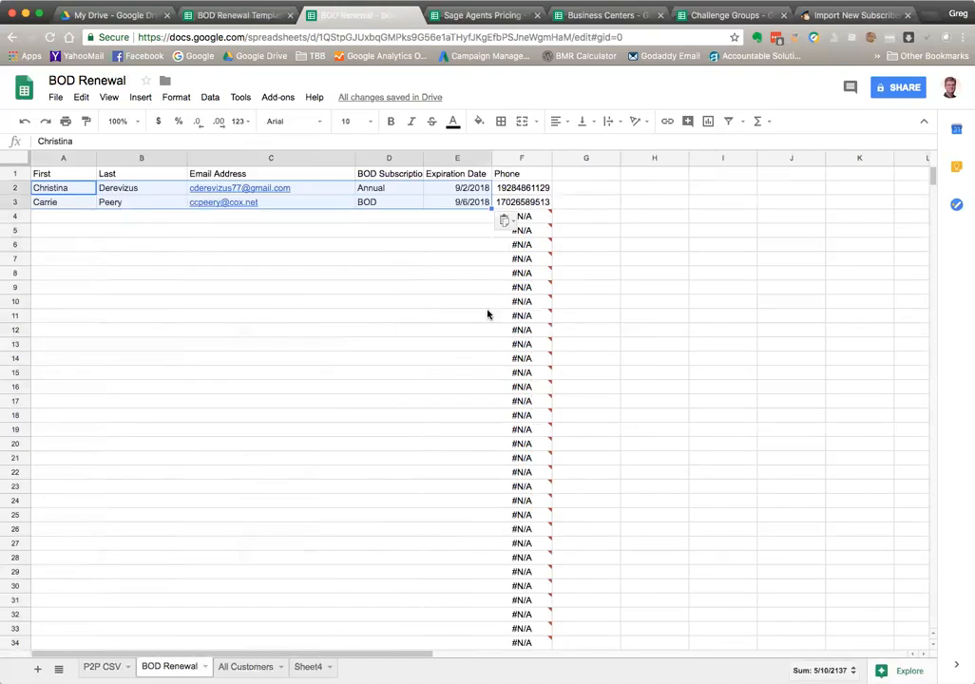
left_click(544, 222)
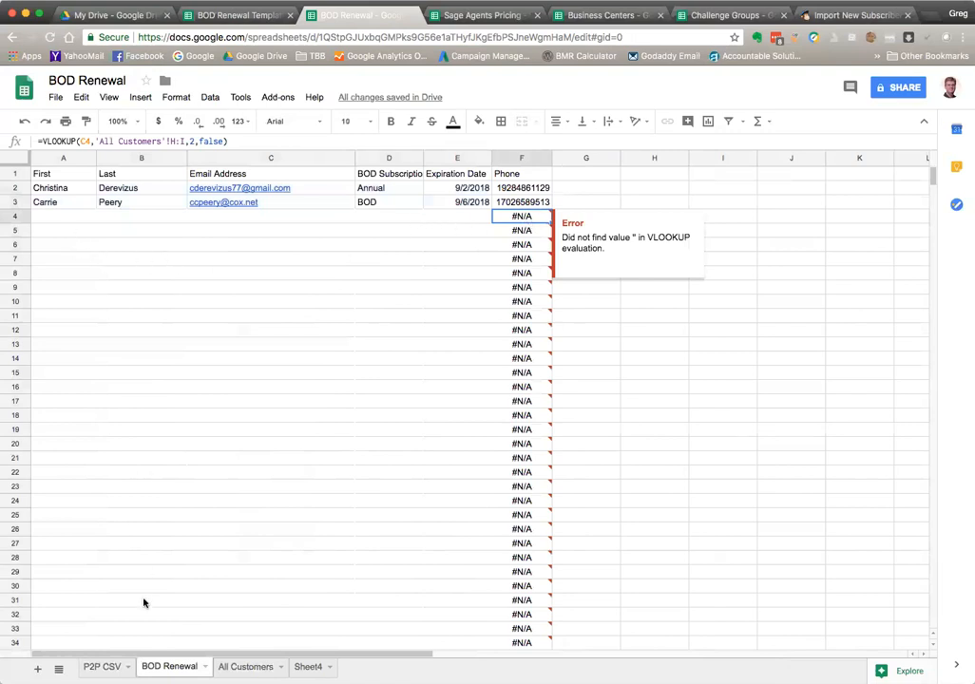
left_click(97, 669)
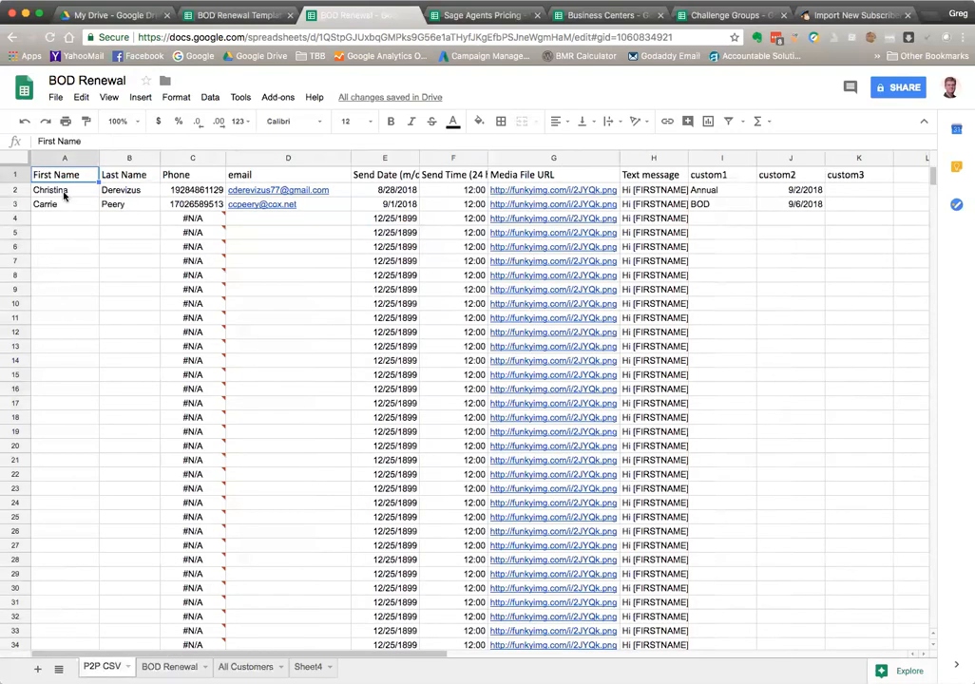
left_click_drag(61, 194, 410, 200)
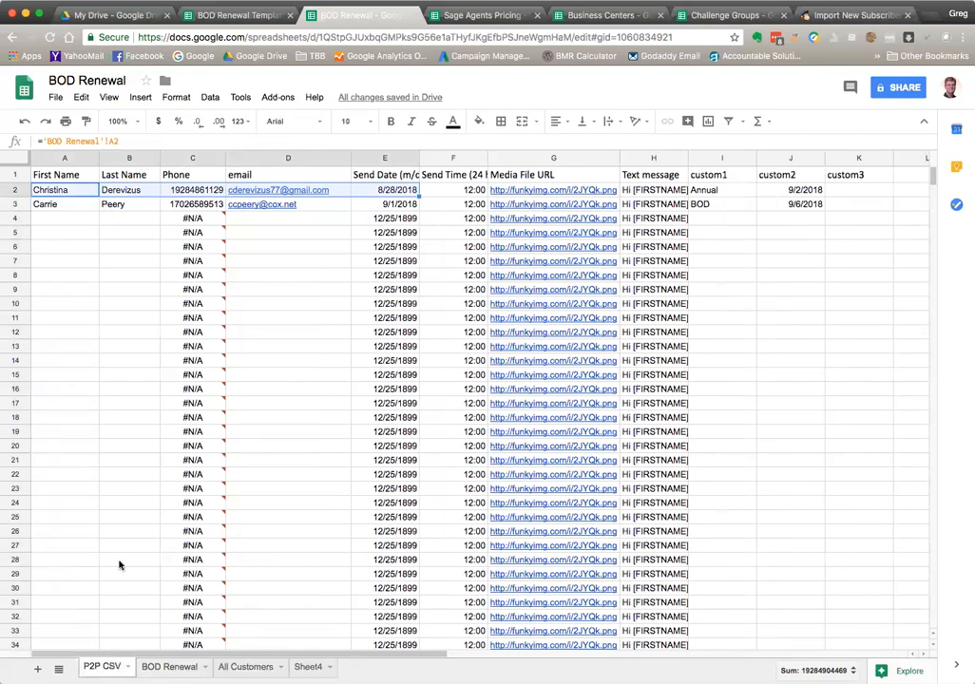
left_click(376, 304)
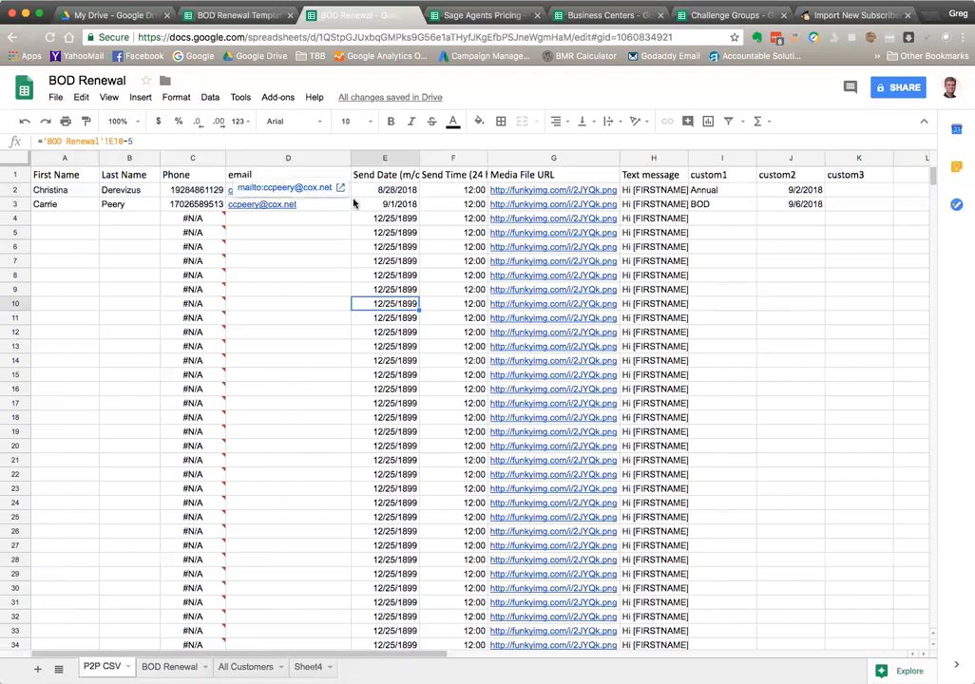
Check the Send Date header and formulas in P2P CSV cells E2 and E3 against the expiration dates in the BOD Renewal sheet.
left_click(411, 191)
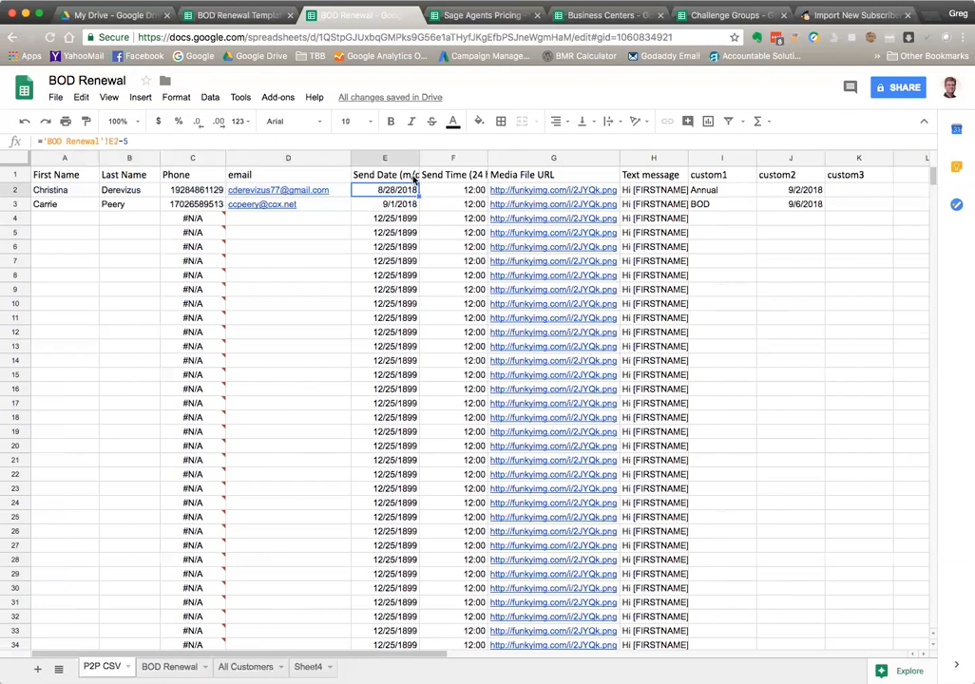
key("Up")
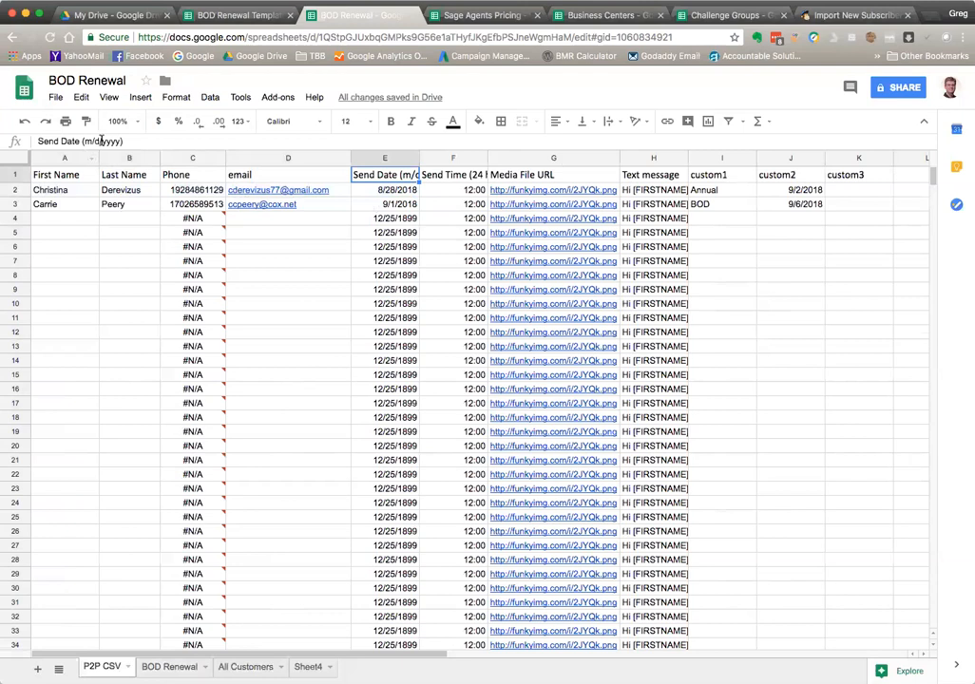
left_click(412, 190)
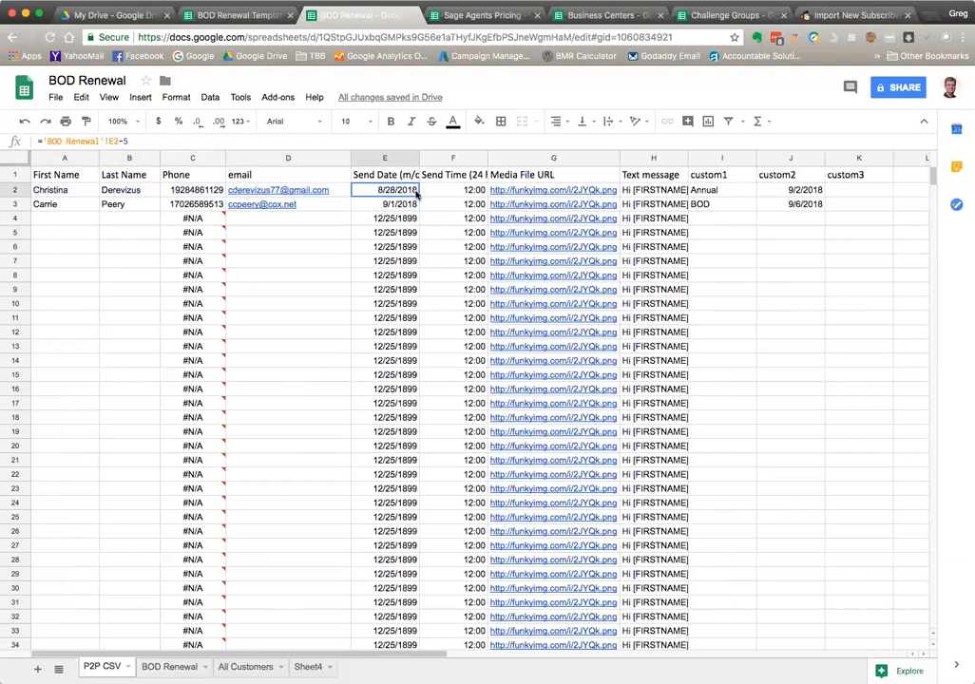
left_click(89, 144)
left_click(167, 666)
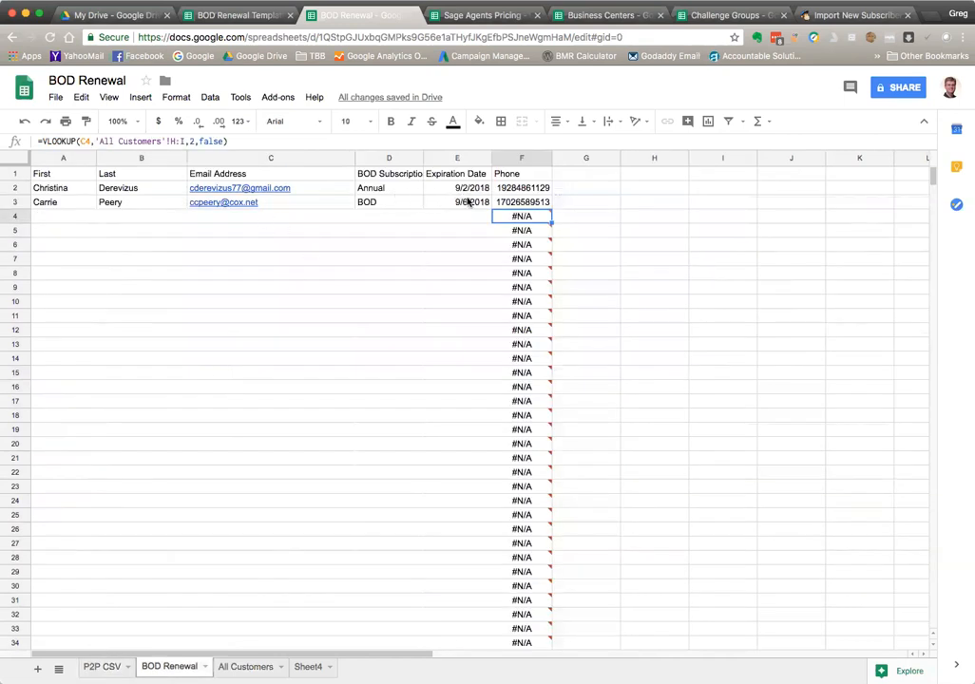
left_click(101, 667)
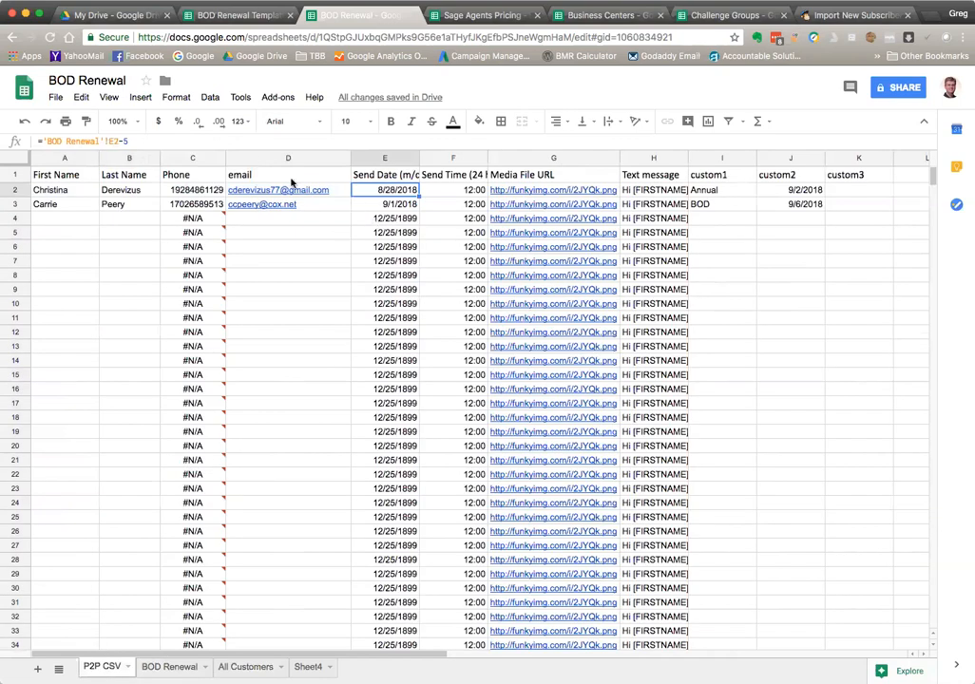
left_click(409, 205)
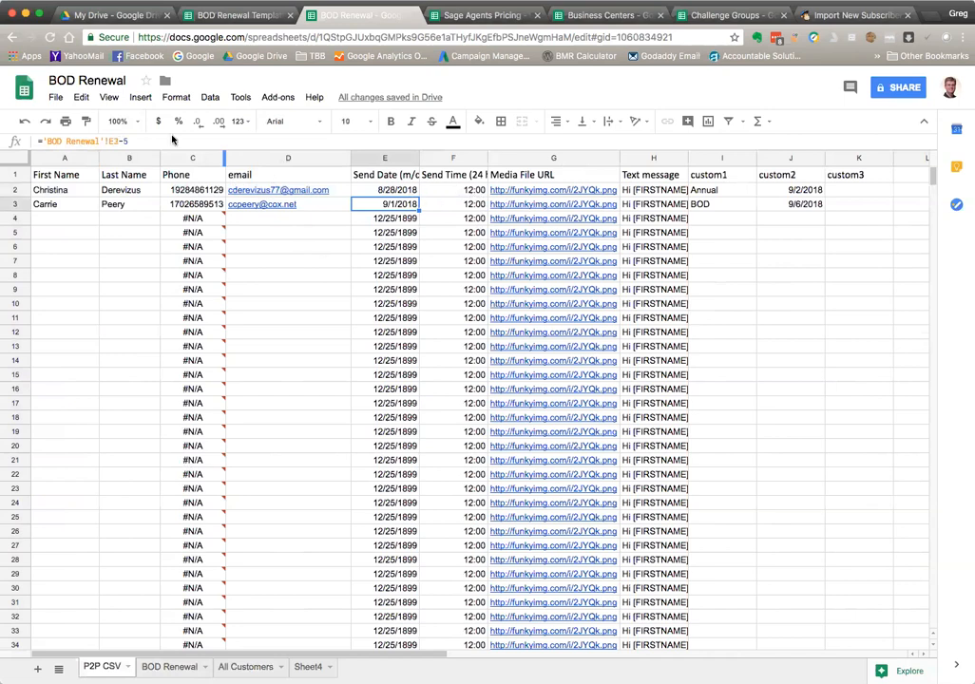
Check the send times in F2 and F3, and preview the image linked as the Media File URL in G2.
left_click(465, 194)
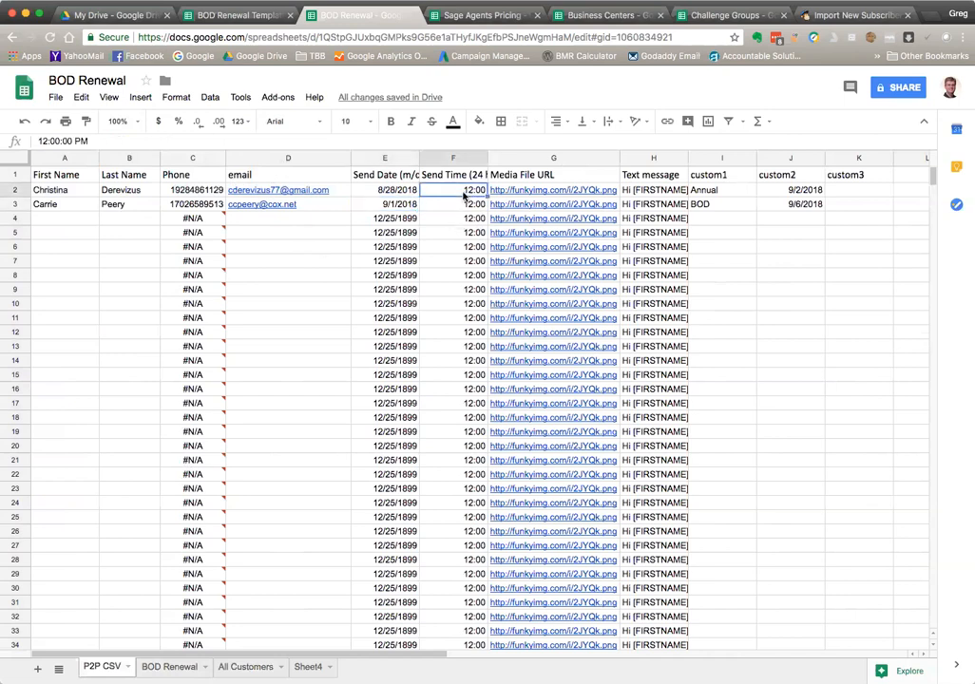
left_click(465, 205)
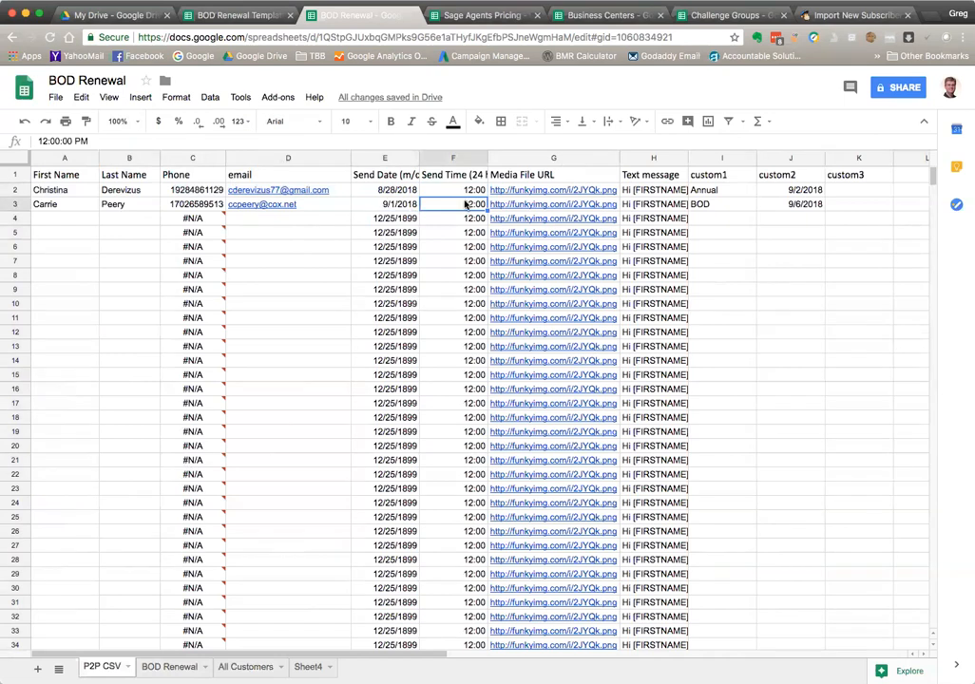
key("Up")
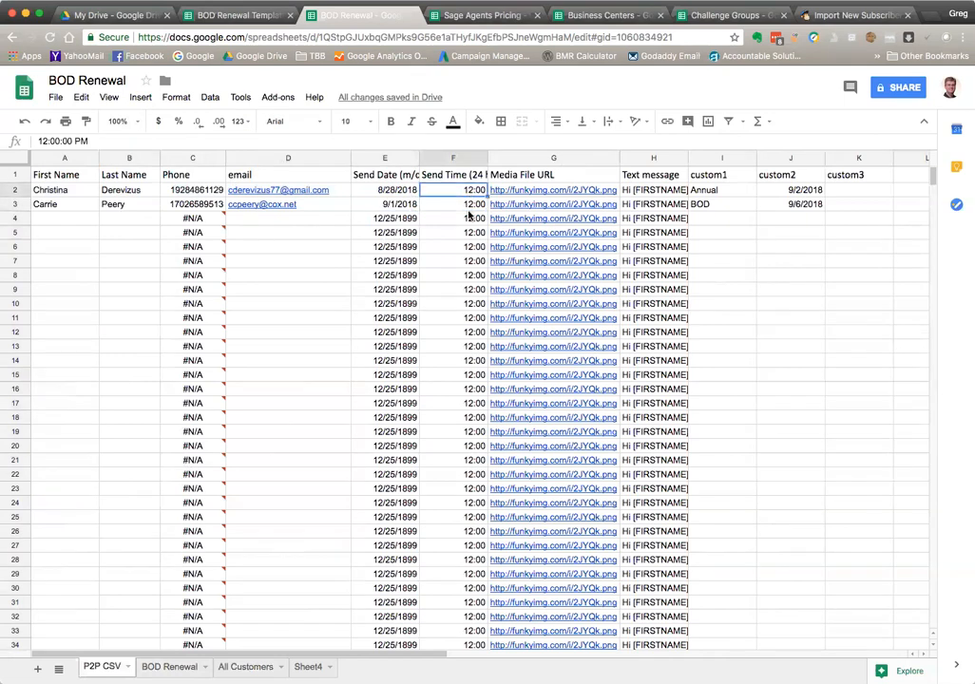
left_click(594, 191)
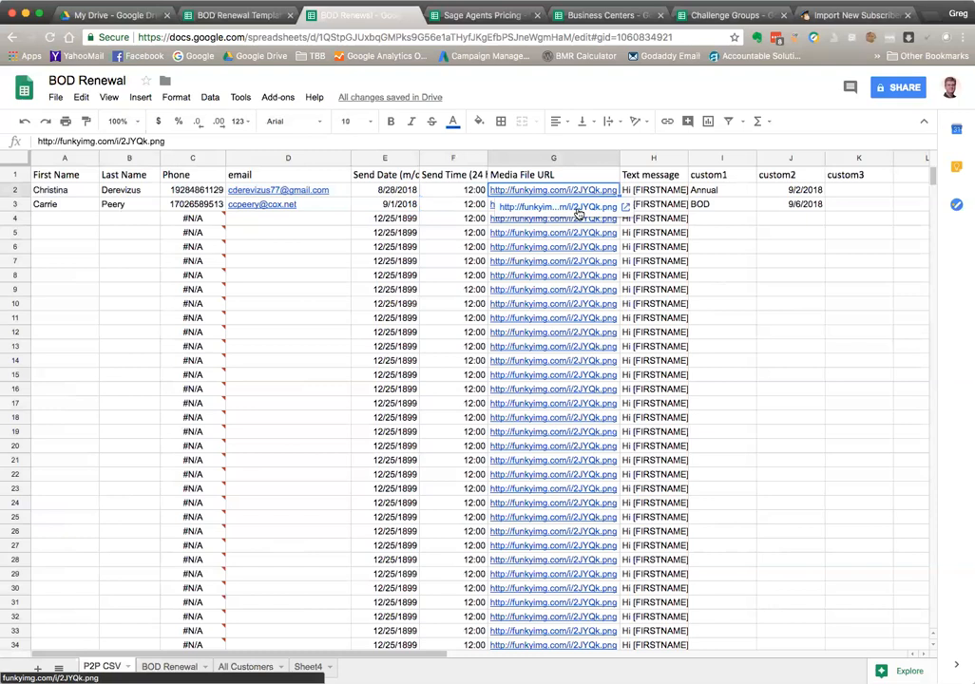
left_click(579, 211)
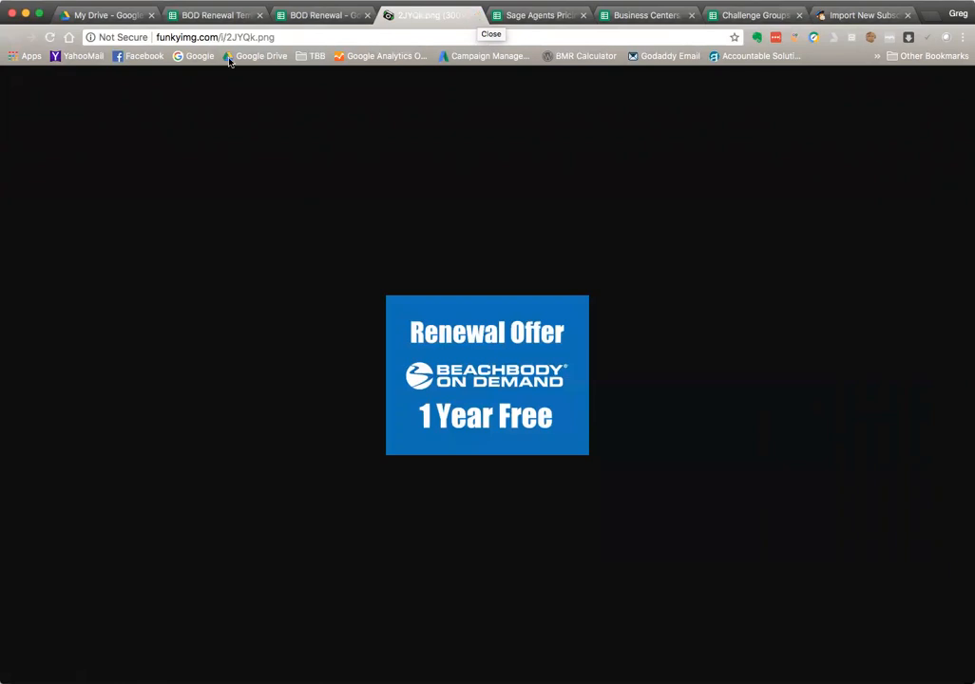
left_click_drag(153, 37, 208, 36)
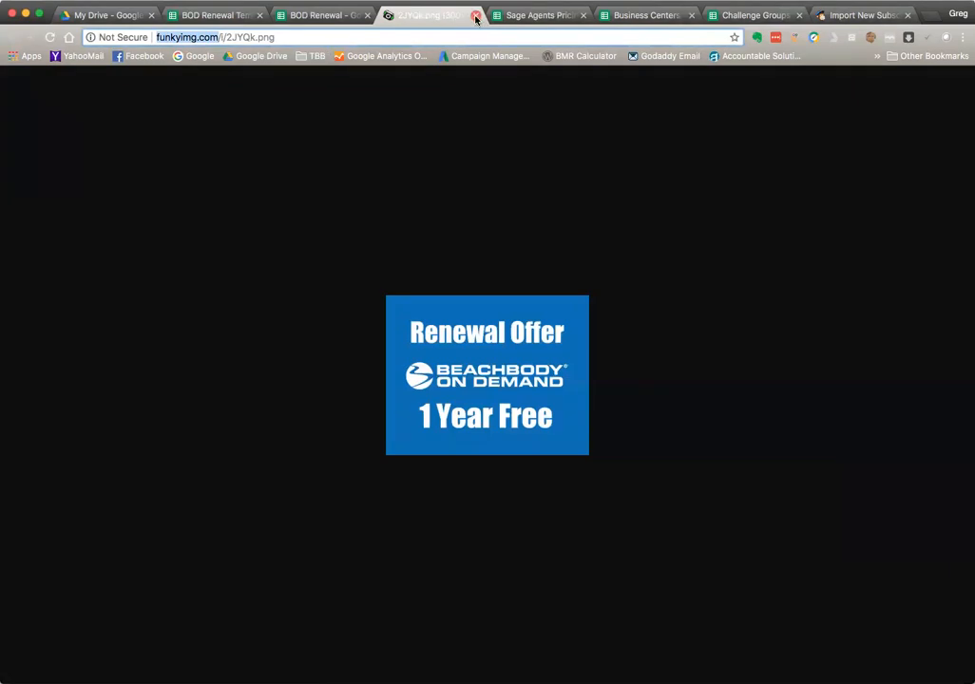
left_click(475, 17)
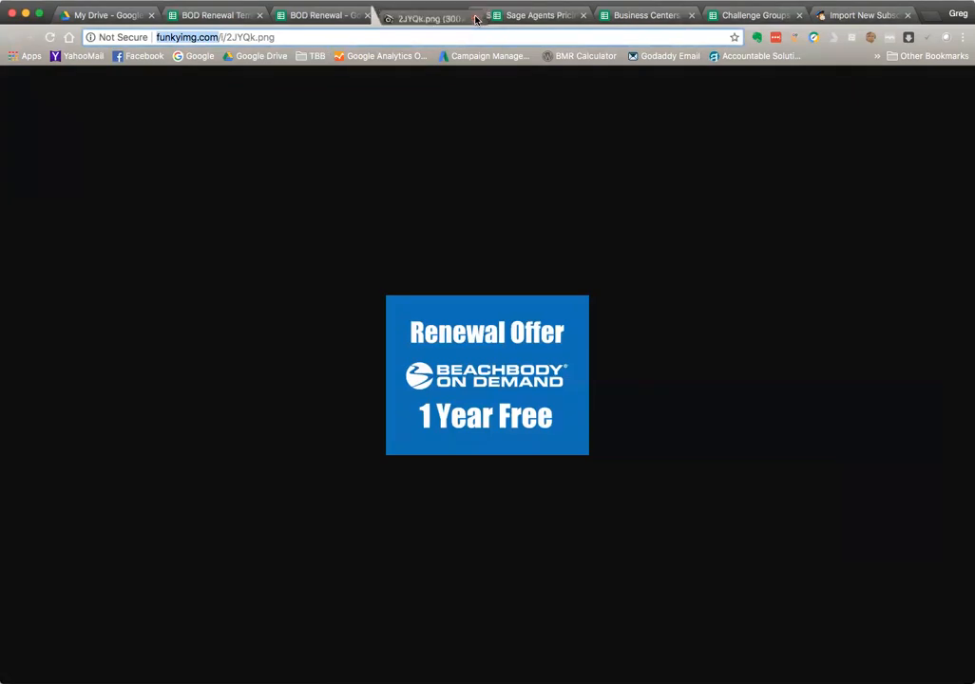
Read the text message in cell H2, highlighting its [FIRSTNAME] and [custom2] placeholders without changing the text.
left_click(662, 193)
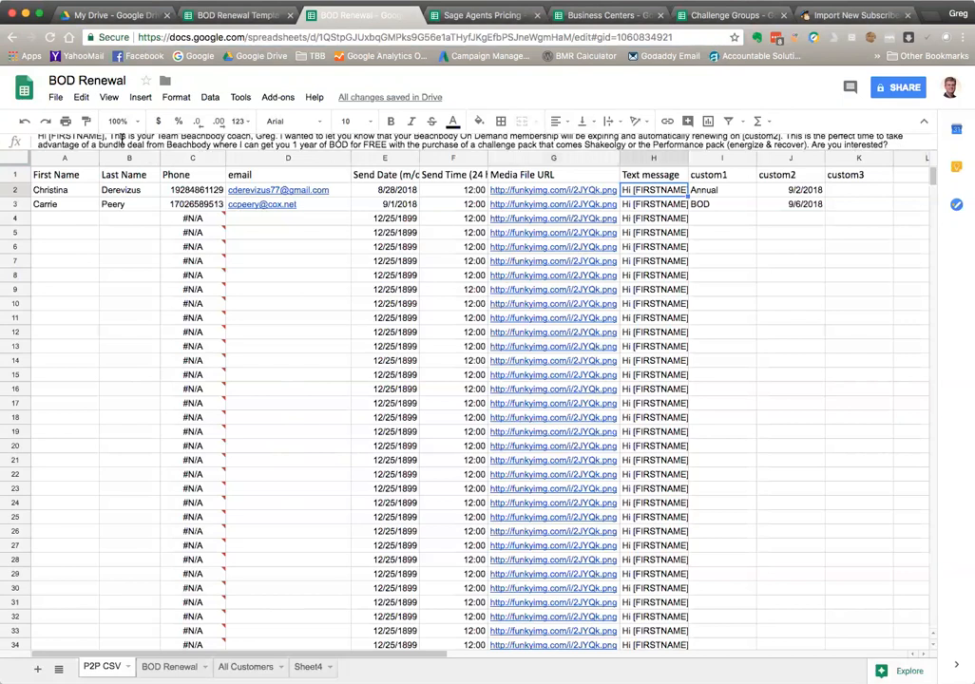
left_click_drag(65, 140, 104, 141)
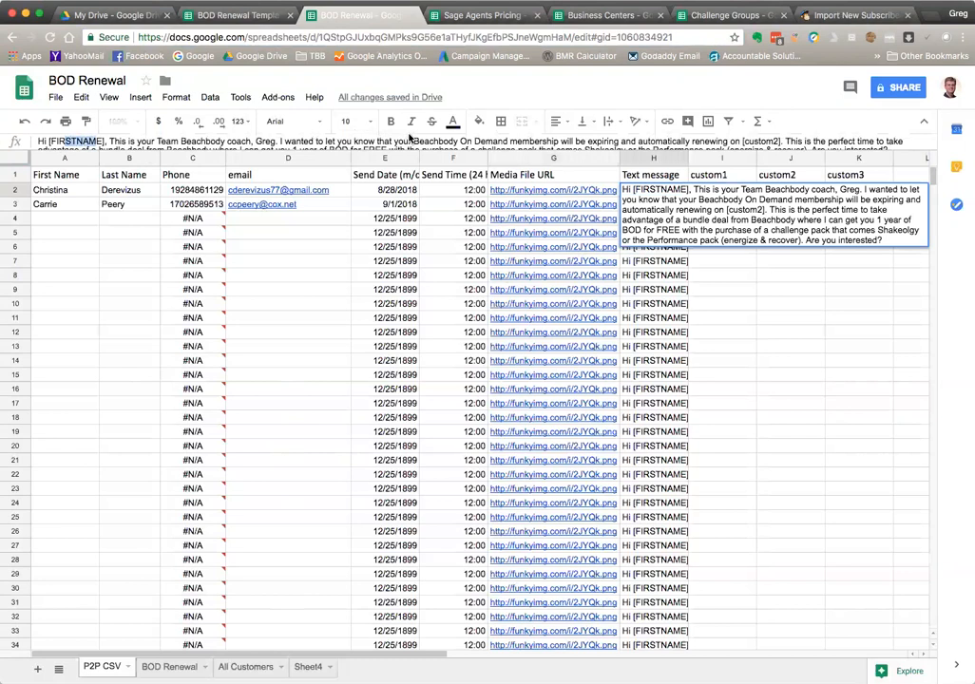
scroll(411, 139, "down", 1)
scroll(411, 138, "up", 1)
scroll(415, 139, "down", 1)
scroll(415, 139, "up", 1)
left_click_drag(743, 141, 782, 141)
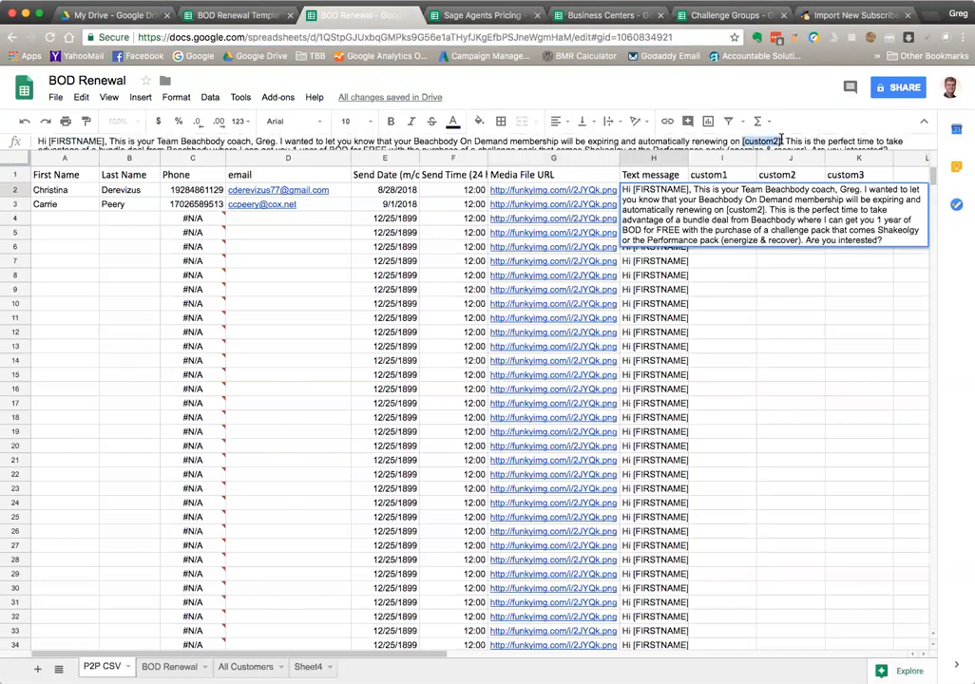
left_click(784, 302)
Inspect the custom2 and custom1 formulas in row 2 and the text messages in H2 and H3.
left_click(777, 189)
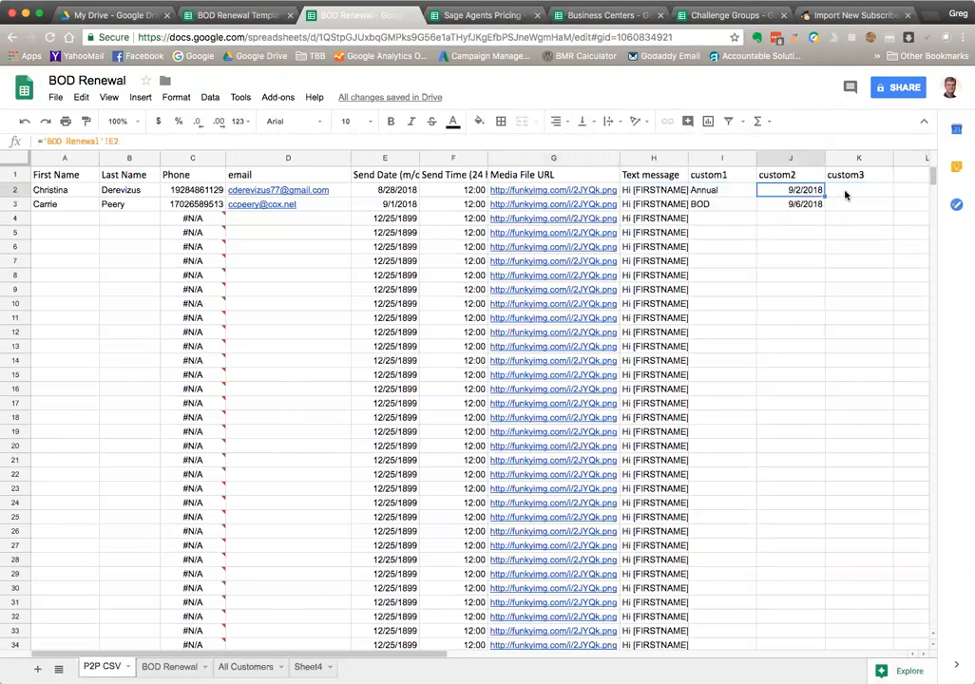
left_click(725, 195)
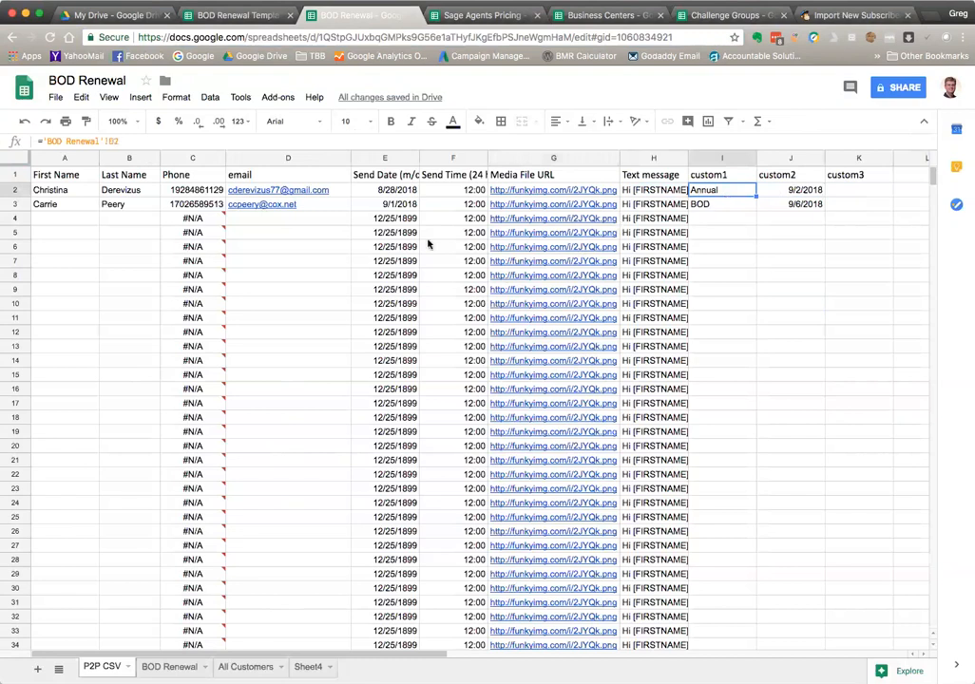
left_click(660, 193)
left_click(662, 207)
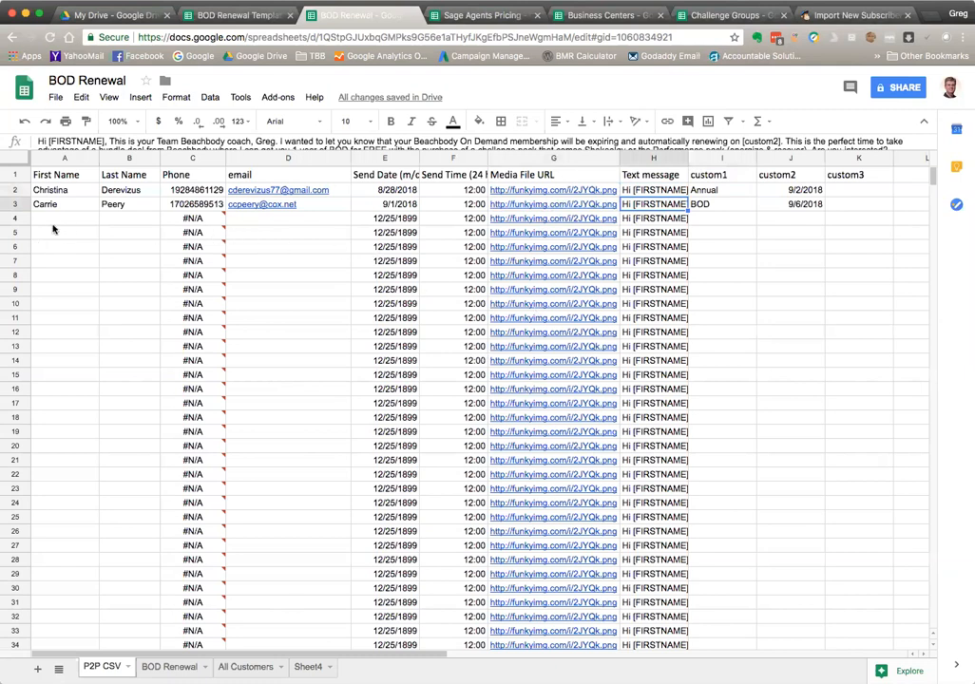
View the download formats available for the P2P CSV sheet, including comma-separated values for the current sheet.
left_click(55, 98)
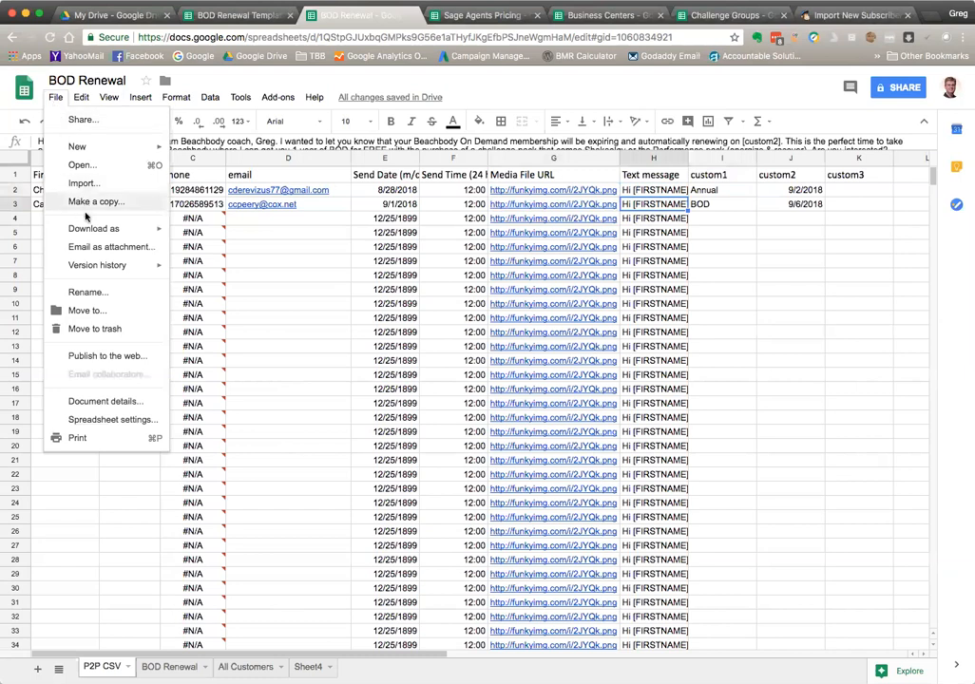
mouse_move(108, 233)
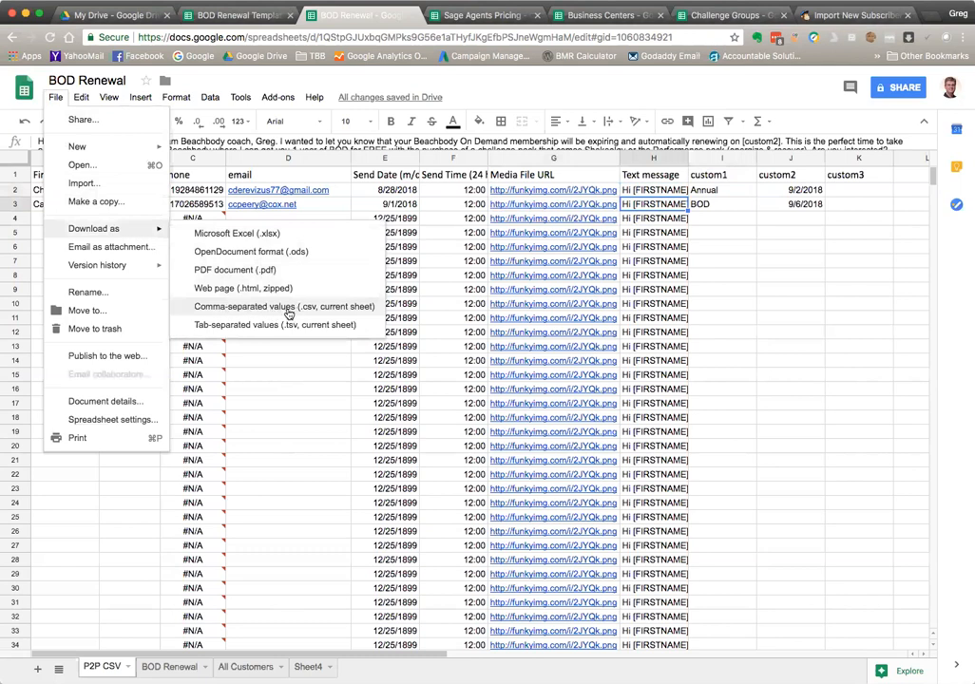
left_click(299, 478)
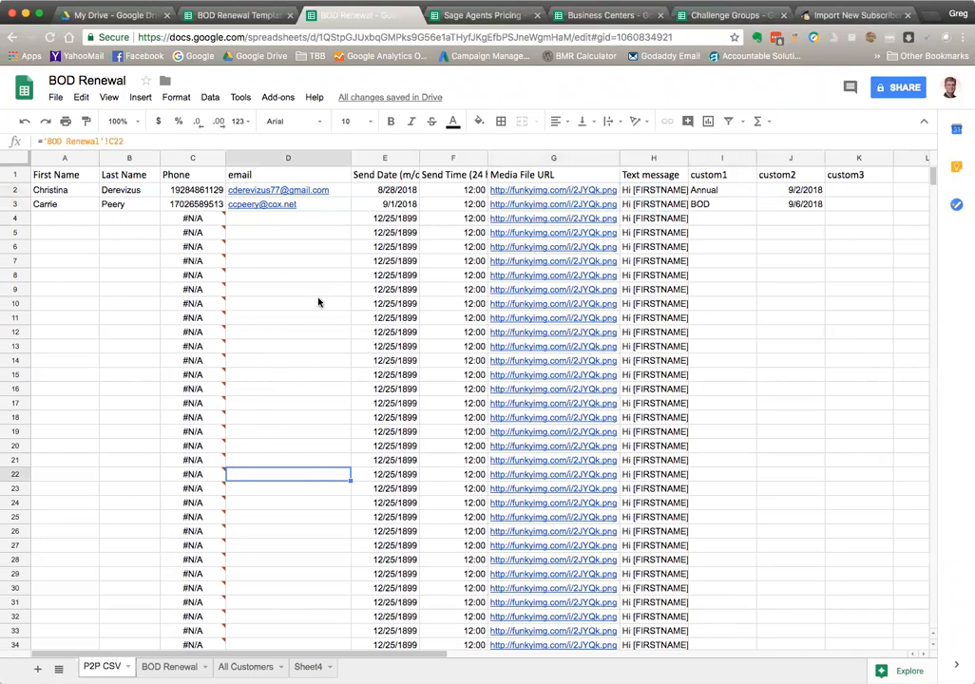
Examine the unused formula rows below the customers in the P2P CSV sheet and compare them with the BOD Renewal sheet.
left_click_drag(60, 219, 660, 586)
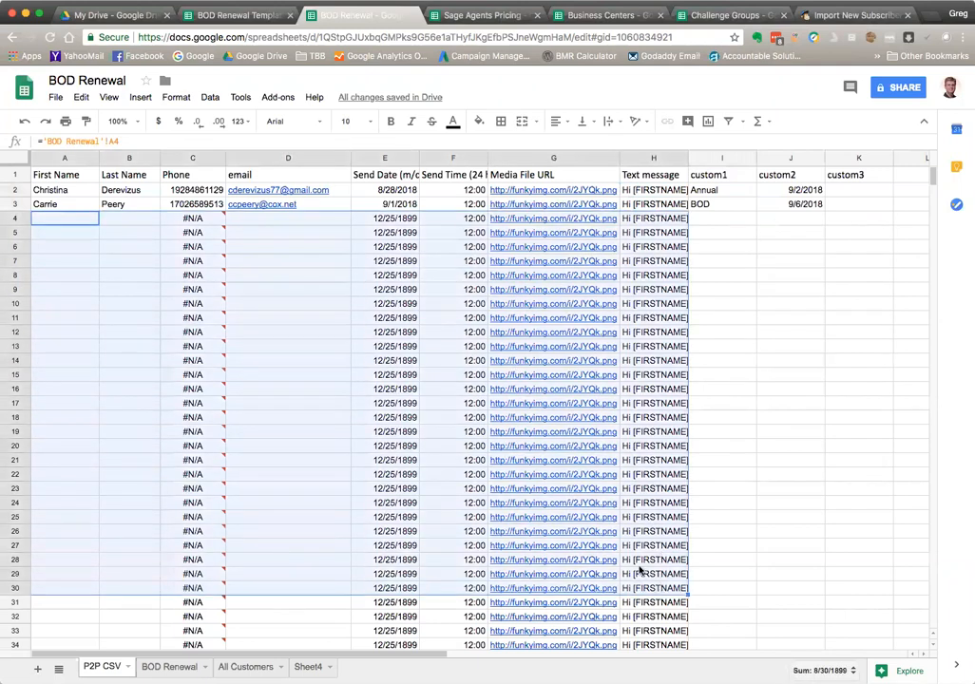
left_click(150, 222)
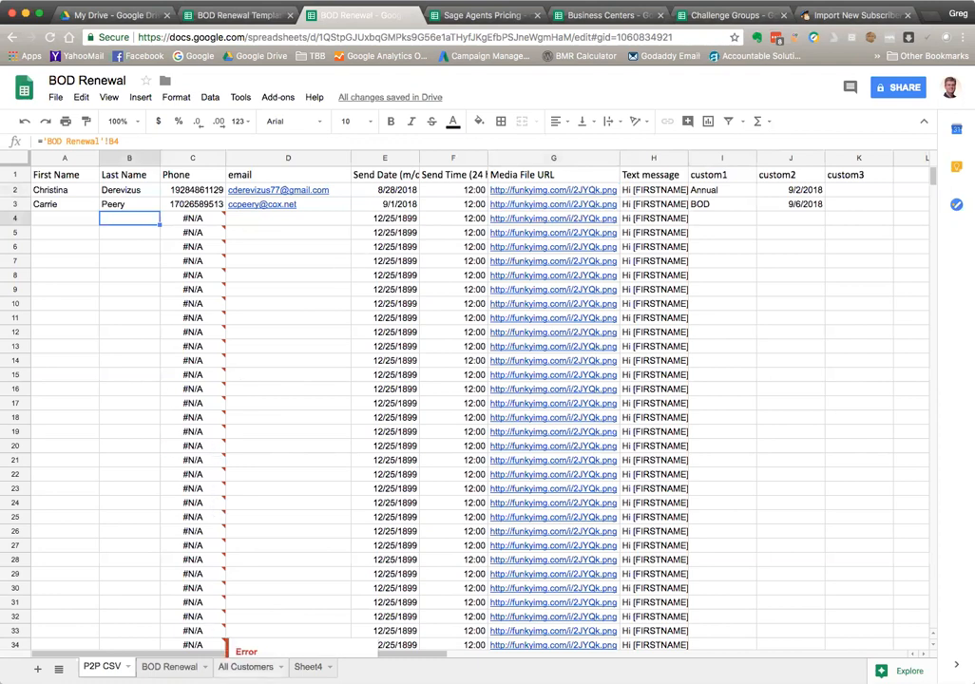
left_click(245, 666)
left_click(169, 666)
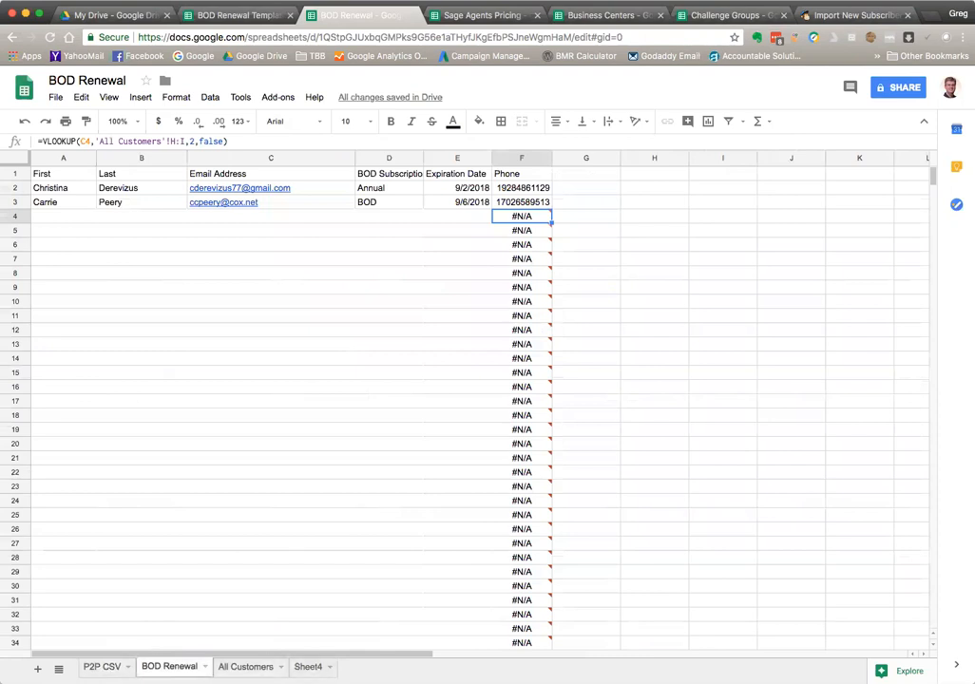
left_click(100, 666)
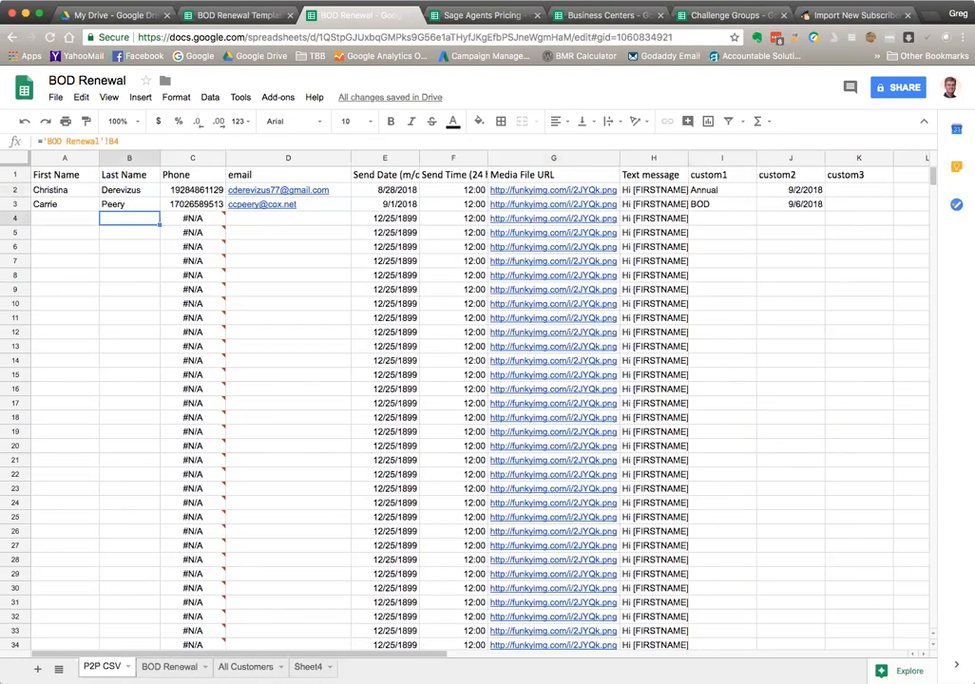